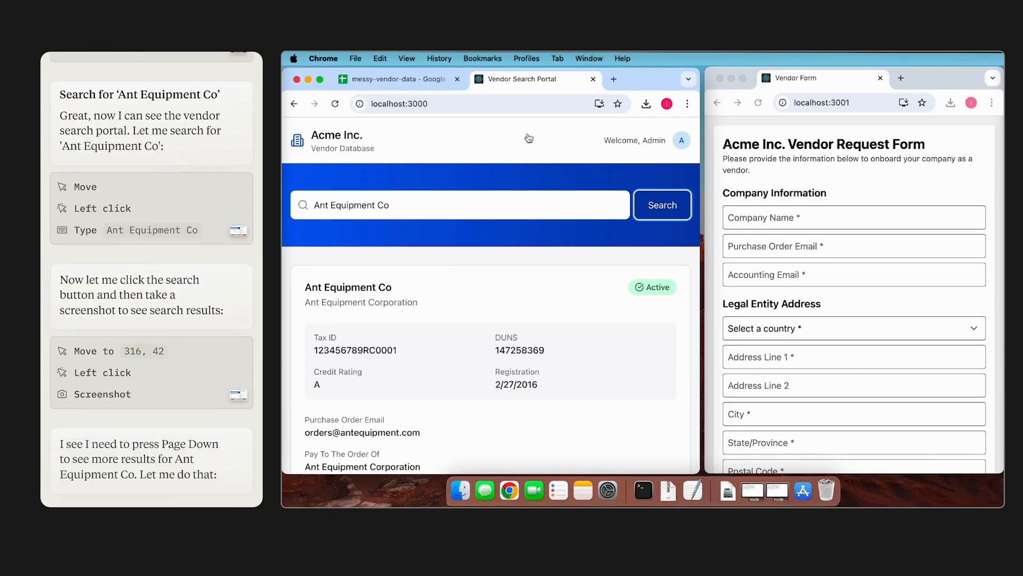
Step: Examine the rest of the Ant Equipment Co vendor record in the vendor search portal
{"action": "key", "text": "Page_Down"}
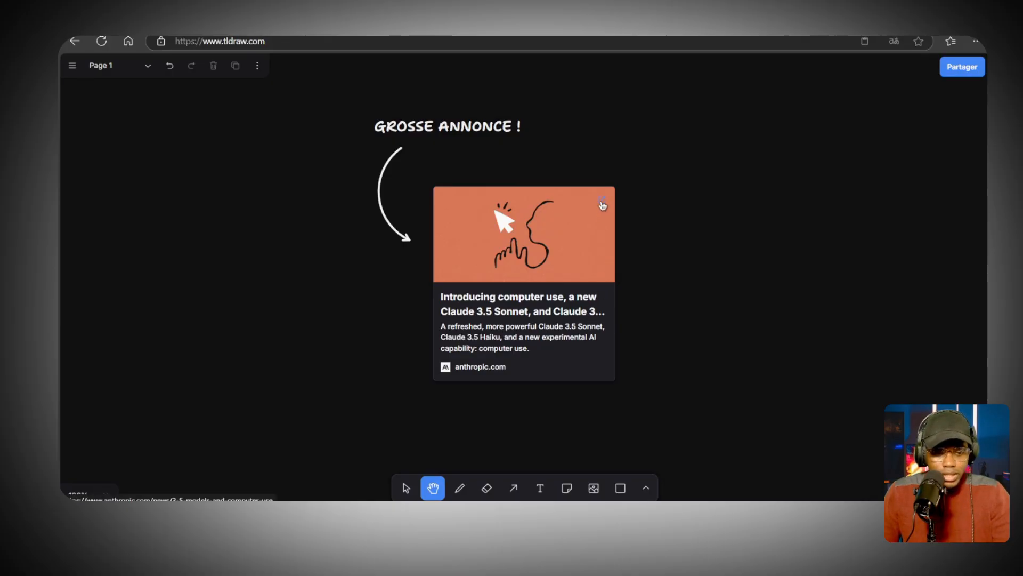
Step: Open the board's linked Anthropic announcement and review its headline, highlighting the model names Claude 3.5 Sonnet and Claude 3.5 Haiku
{"action": "left_click", "coordinate": [602, 200]}
{"action": "scroll", "coordinate": [854, 192], "scroll_direction": "down", "scroll_amount": 3}
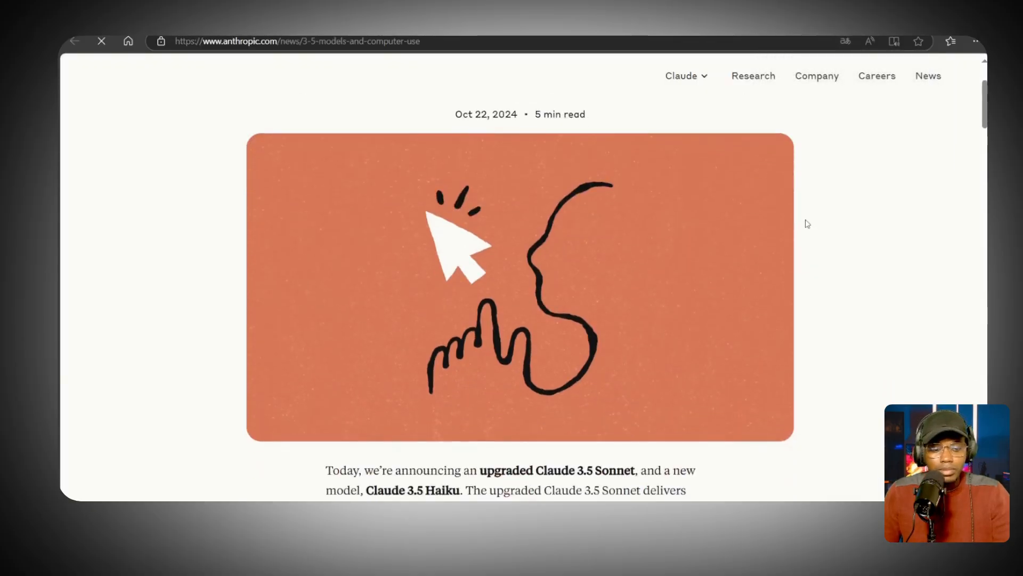
{"action": "scroll", "coordinate": [803, 222], "scroll_direction": "up", "scroll_amount": 3}
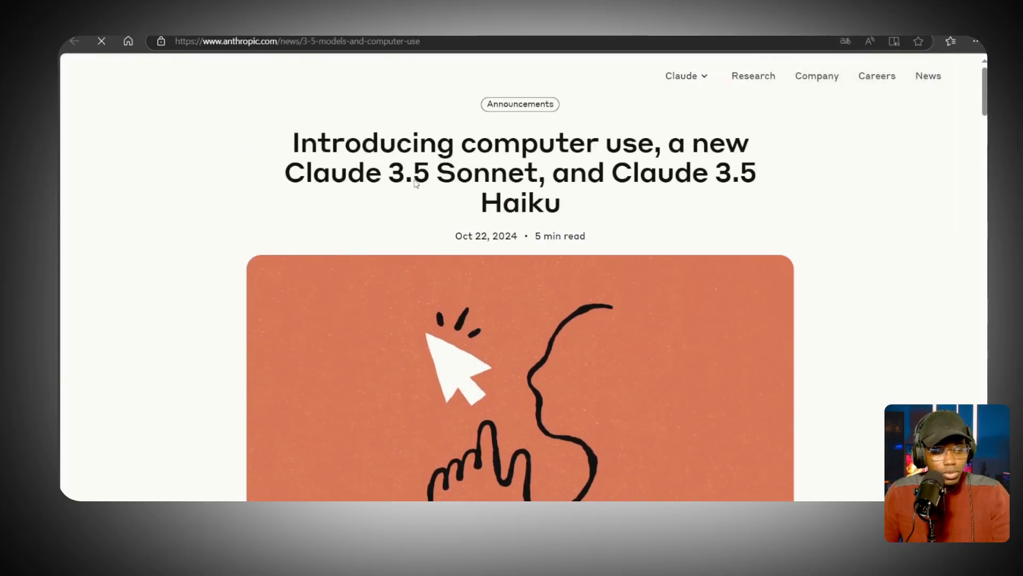
{"action": "left_click_drag", "start_coordinate": [536, 174], "coordinate": [288, 166]}
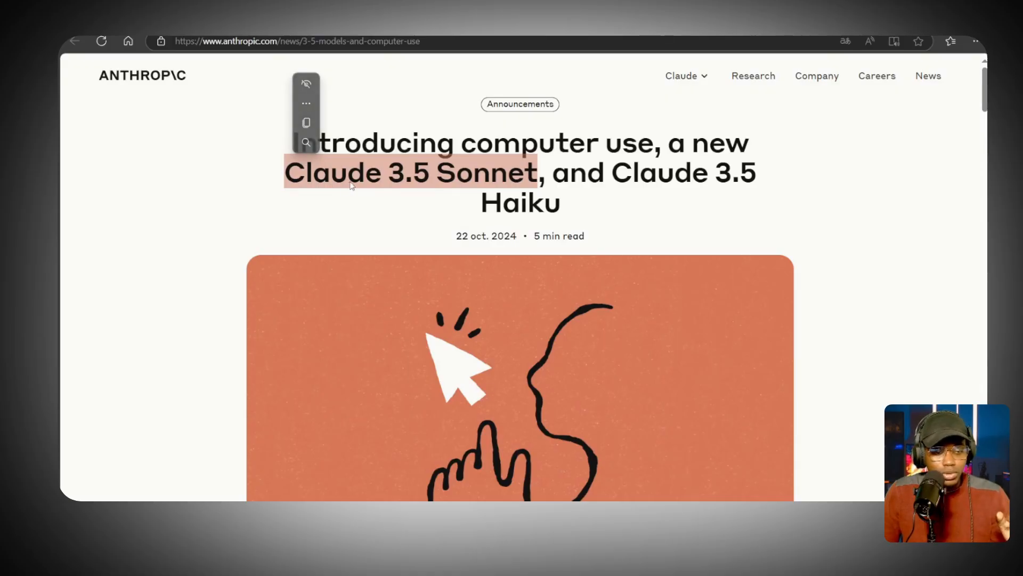
{"action": "left_click", "coordinate": [532, 166]}
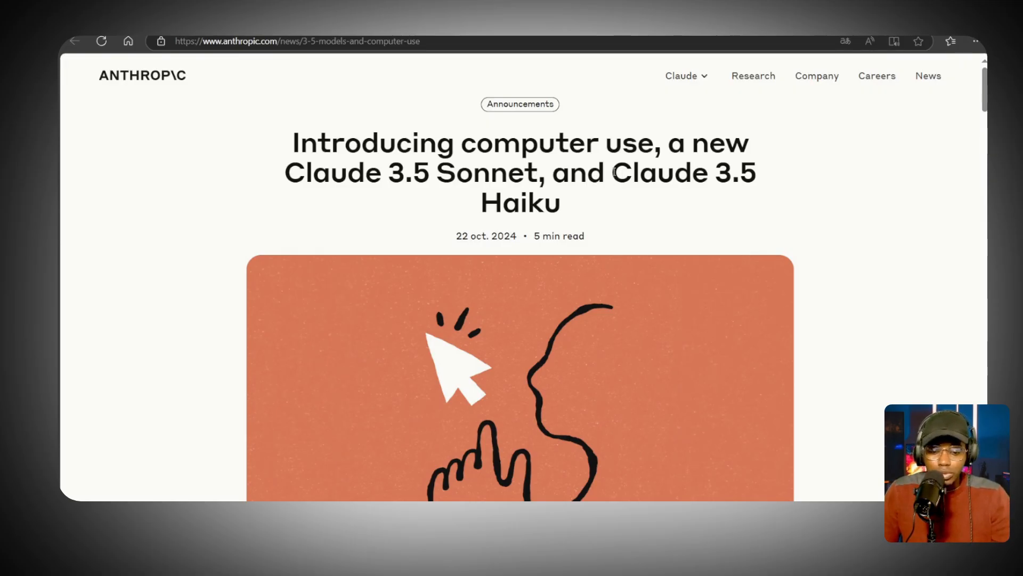
{"action": "left_click_drag", "start_coordinate": [614, 171], "coordinate": [763, 196]}
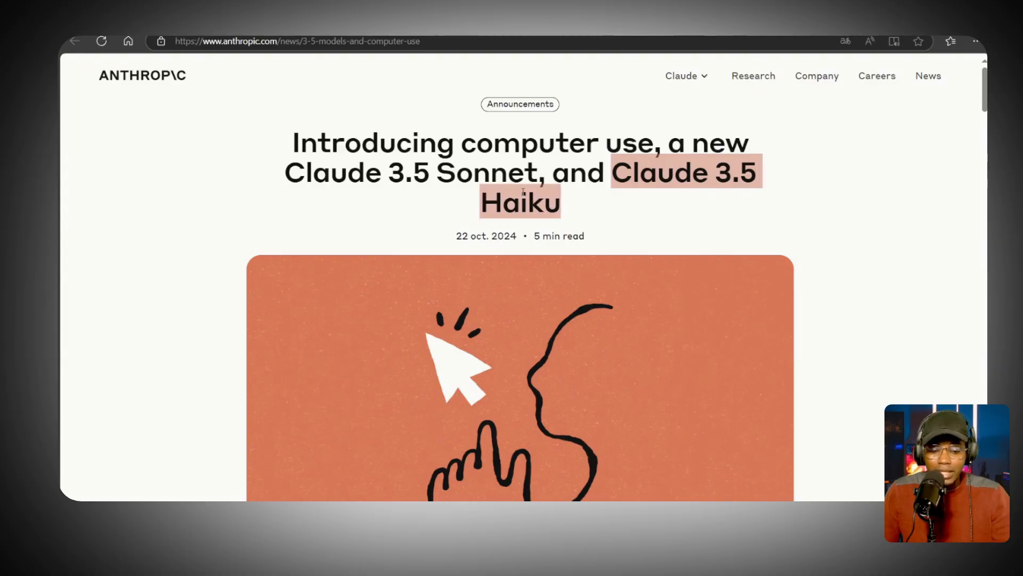
{"action": "scroll", "coordinate": [462, 181], "scroll_direction": "down", "scroll_amount": 6}
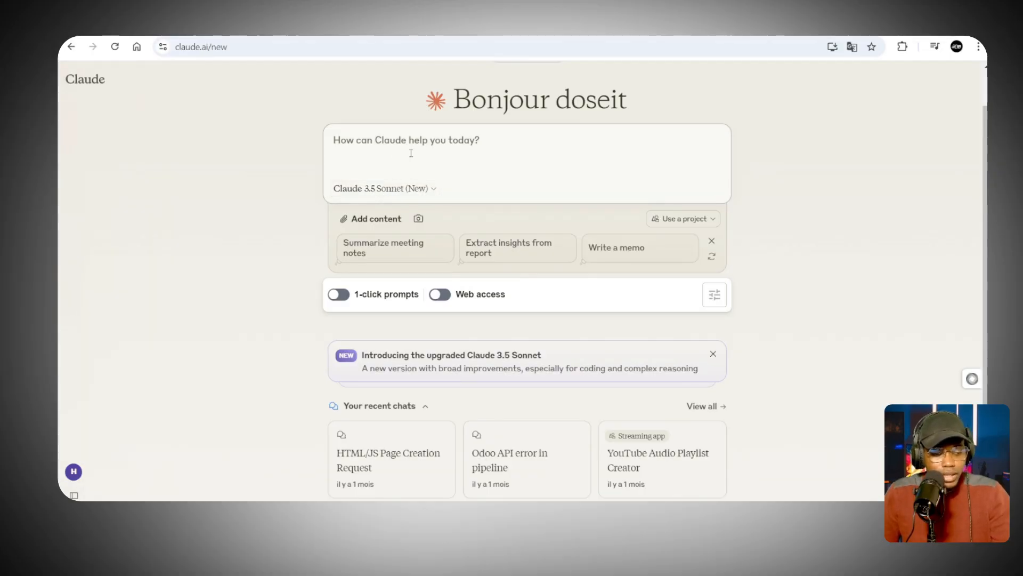
Step: In Claude, check which models are offered for a new chat
{"action": "left_click", "coordinate": [351, 192]}
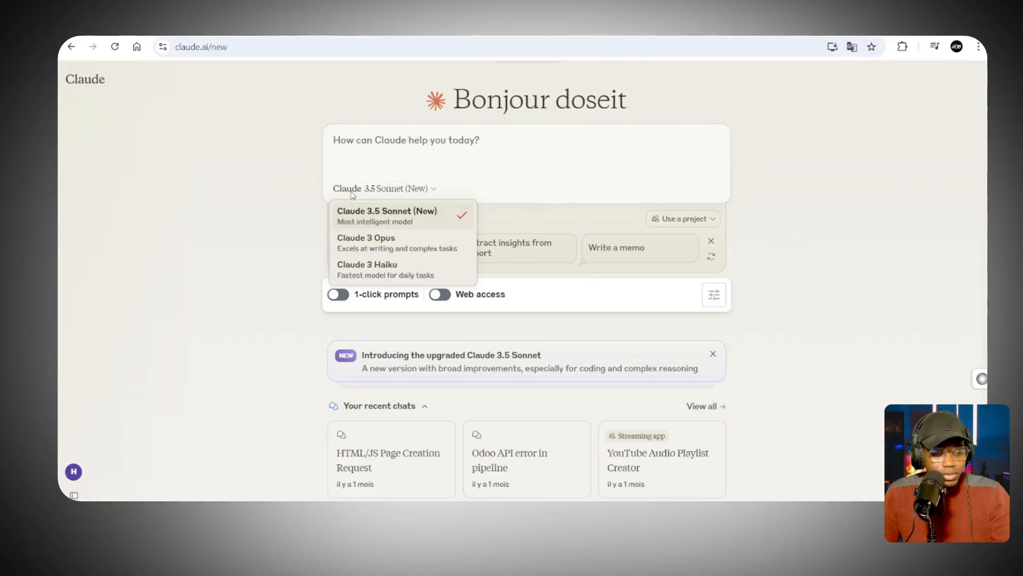
{"action": "left_click", "coordinate": [361, 143]}
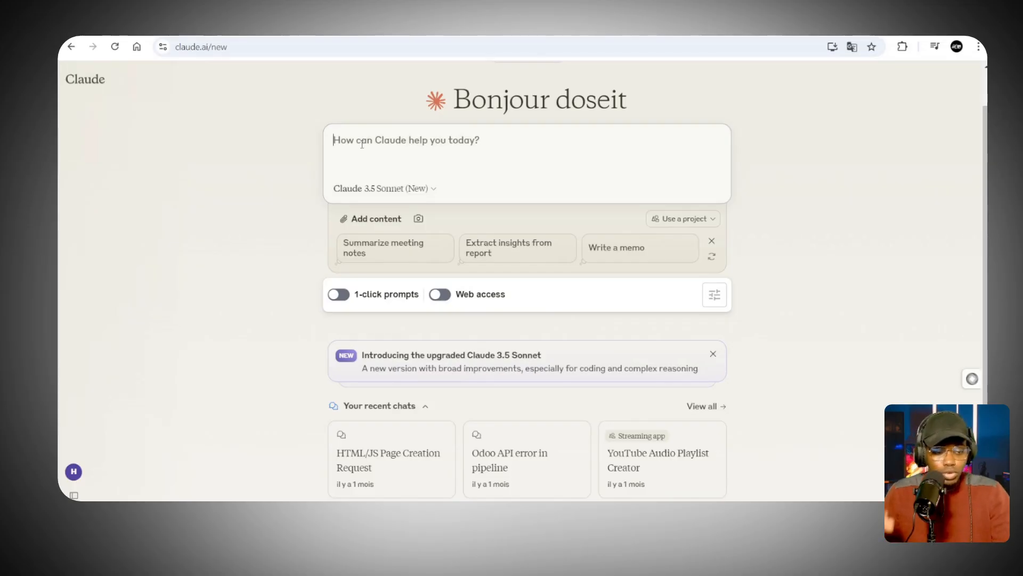
{"action": "left_click", "coordinate": [373, 191]}
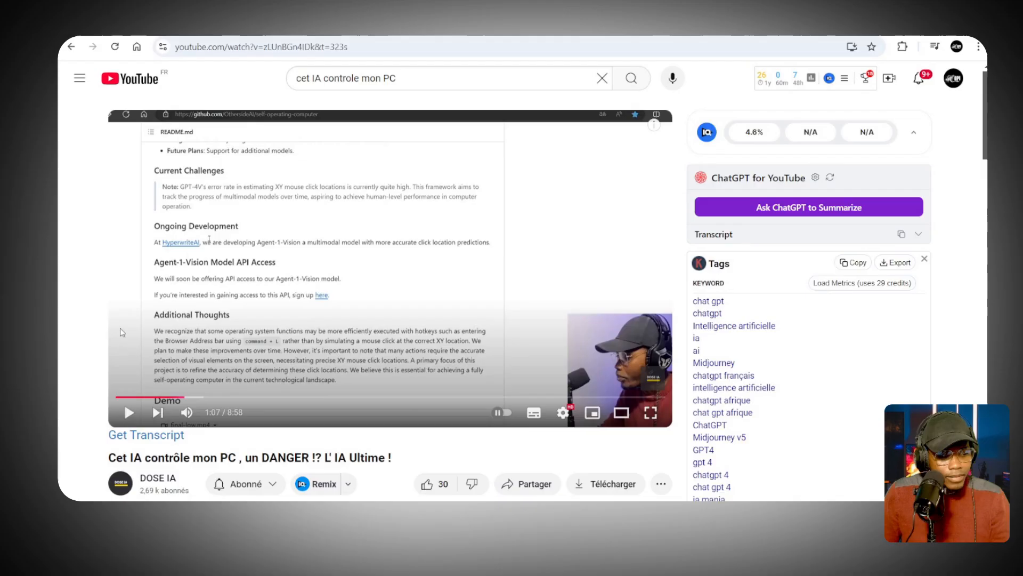
Step: On YouTube, look over the title and description of the video "Cet IA contrôle mon PC"
{"action": "scroll", "coordinate": [122, 332], "scroll_direction": "down", "scroll_amount": 2}
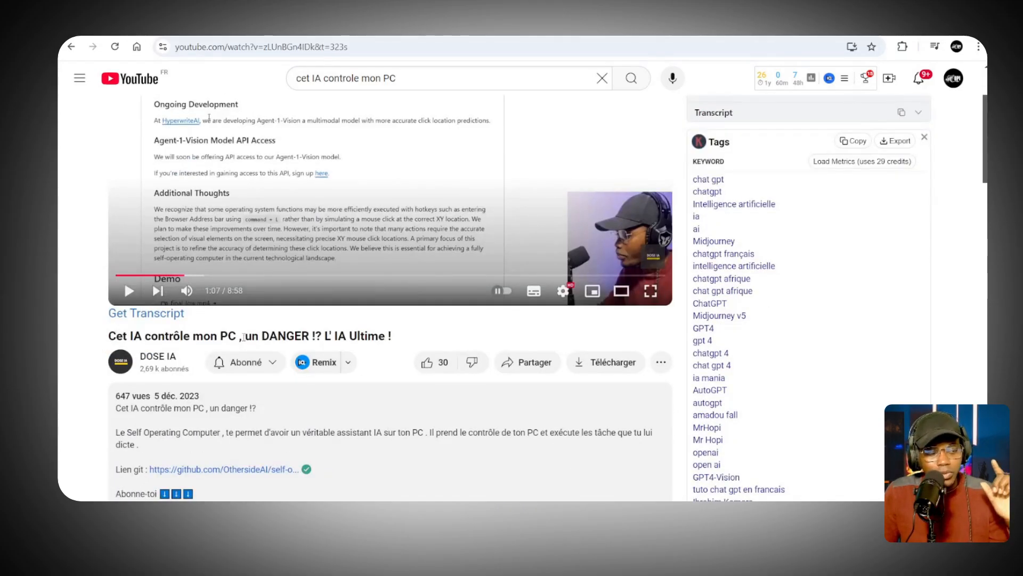
{"action": "scroll", "coordinate": [430, 334], "scroll_direction": "up", "scroll_amount": 2}
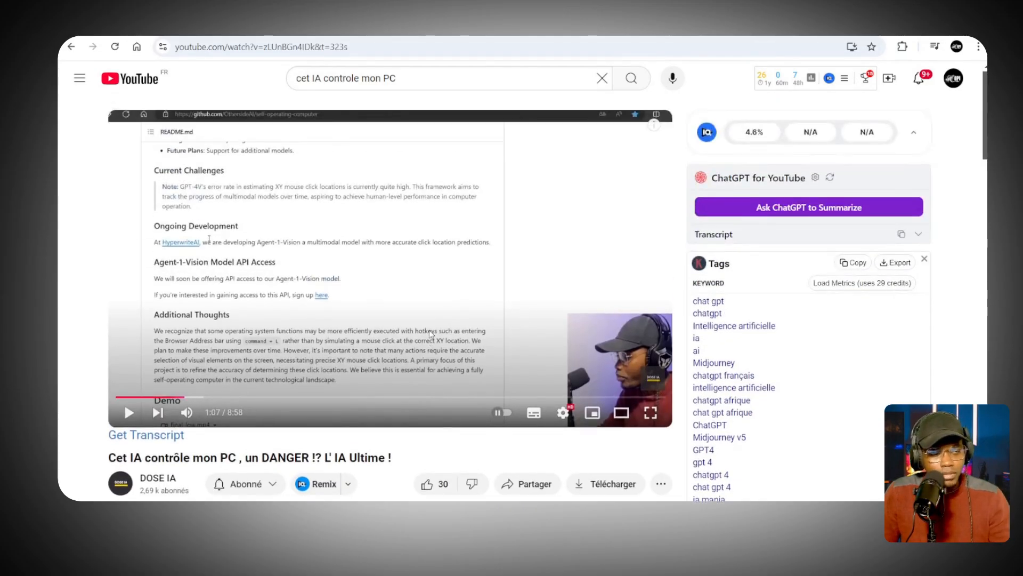
{"action": "scroll", "coordinate": [428, 333], "scroll_direction": "down", "scroll_amount": 2}
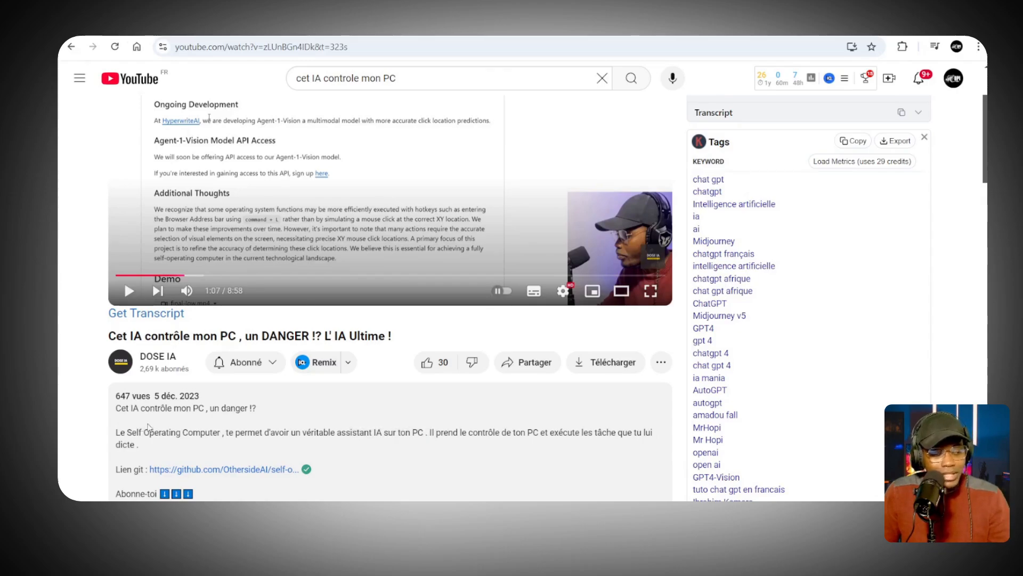
{"action": "scroll", "coordinate": [148, 426], "scroll_direction": "down", "scroll_amount": 1}
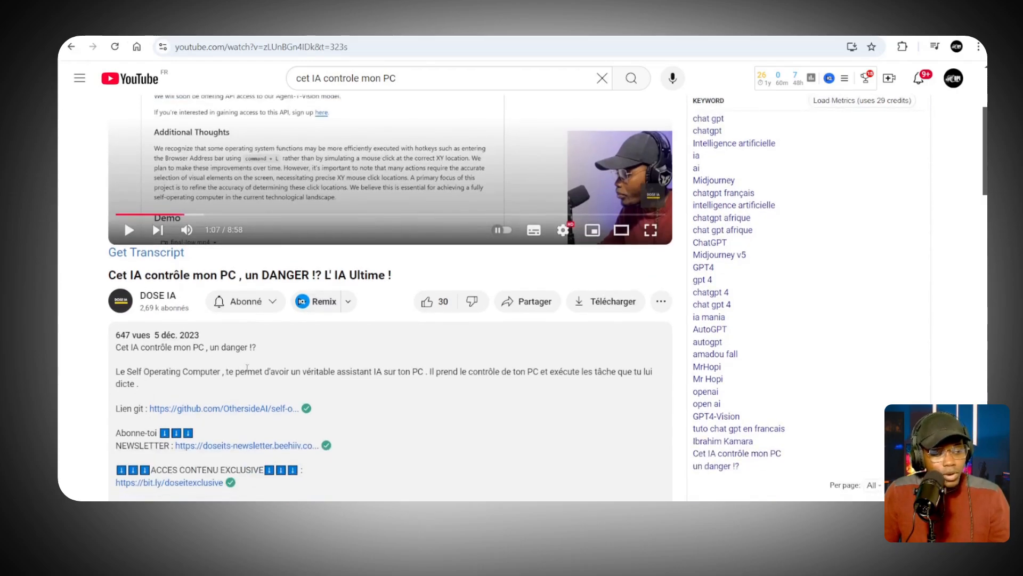
{"action": "scroll", "coordinate": [247, 368], "scroll_direction": "up", "scroll_amount": 2}
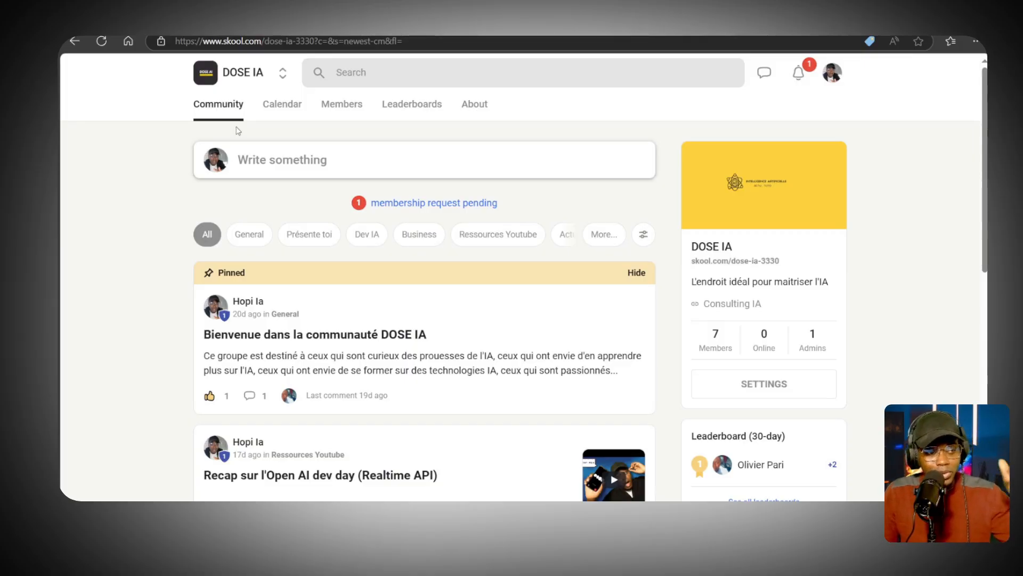
Step: In the DOSE IA community on Skool, filter the posts by the Ressources Youtube category
{"action": "scroll", "coordinate": [247, 152], "scroll_direction": "down", "scroll_amount": 2}
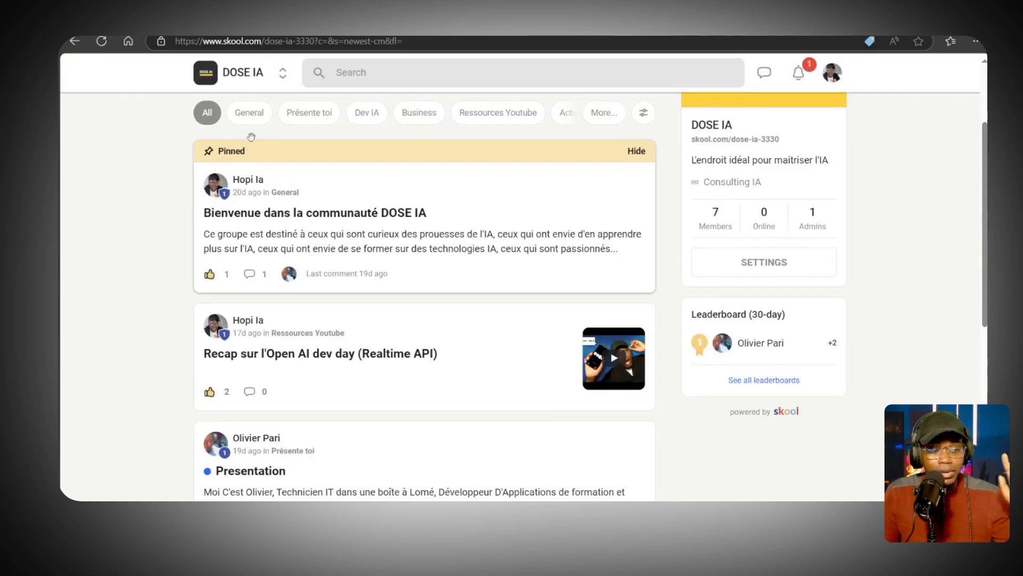
{"action": "left_click", "coordinate": [506, 117]}
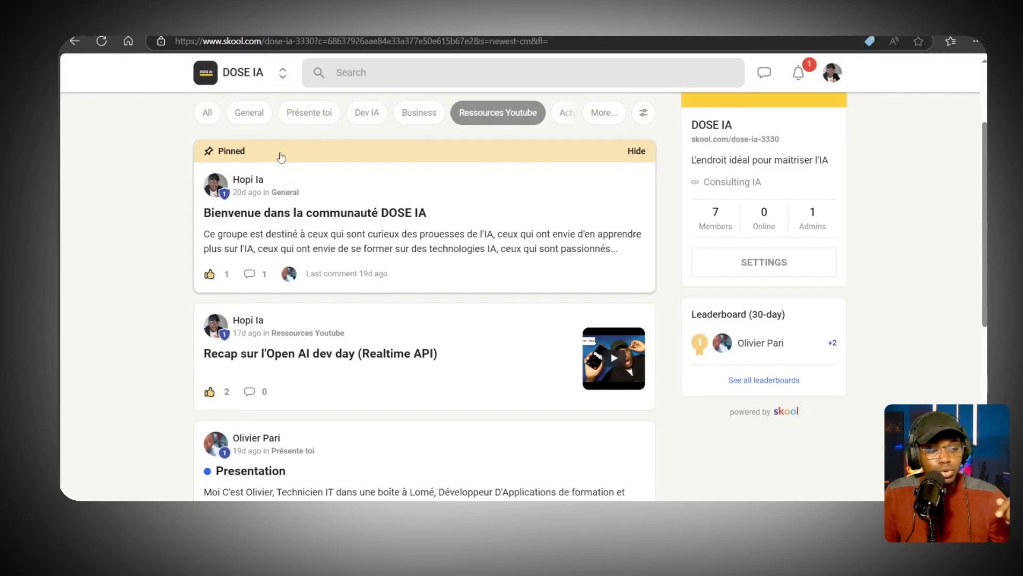
{"action": "scroll", "coordinate": [290, 317], "scroll_direction": "down", "scroll_amount": 1}
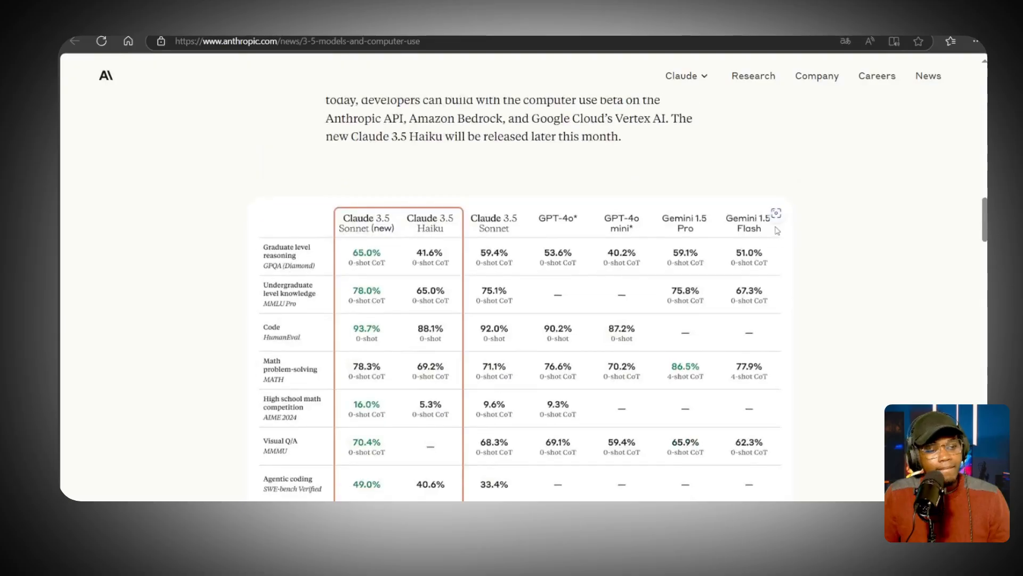
Step: In Anthropic's announcement, play the embedded video "Computer use for automating operations" and skip ahead through it
{"action": "scroll", "coordinate": [775, 225], "scroll_direction": "up", "scroll_amount": 6}
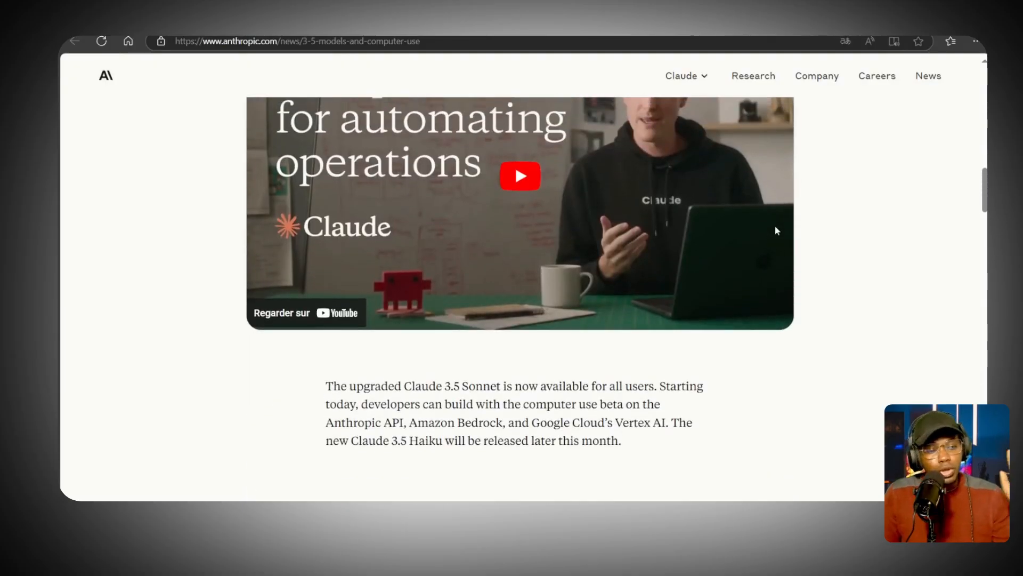
{"action": "left_click", "coordinate": [775, 224]}
{"action": "scroll", "coordinate": [775, 225], "scroll_direction": "up", "scroll_amount": 2}
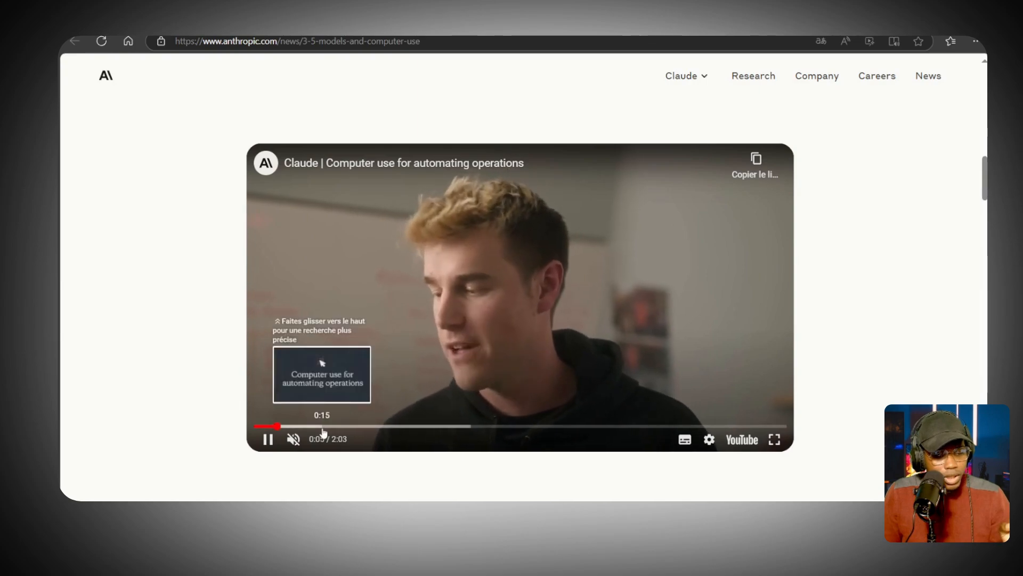
{"action": "left_click", "coordinate": [323, 427]}
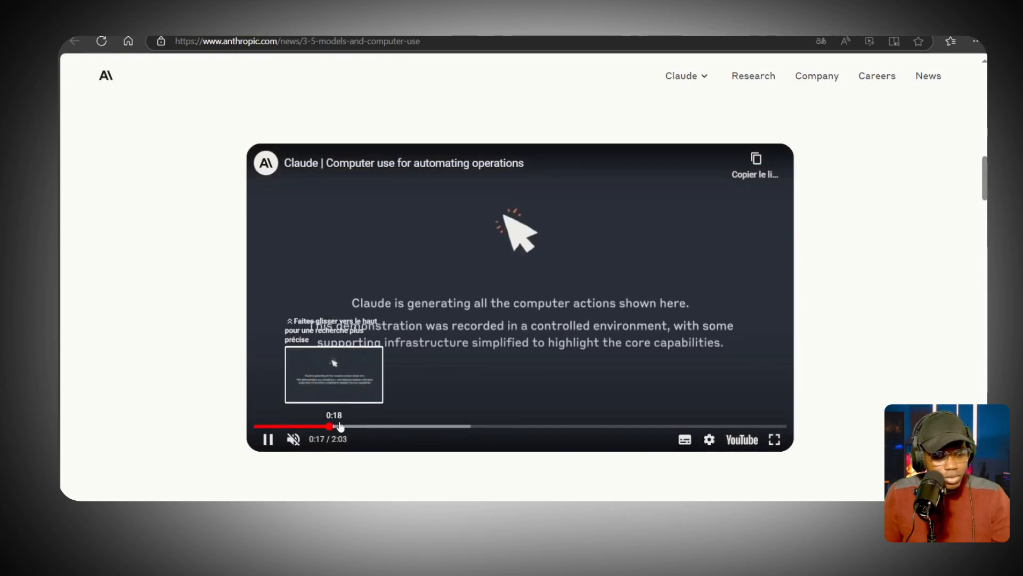
{"action": "left_click", "coordinate": [361, 426]}
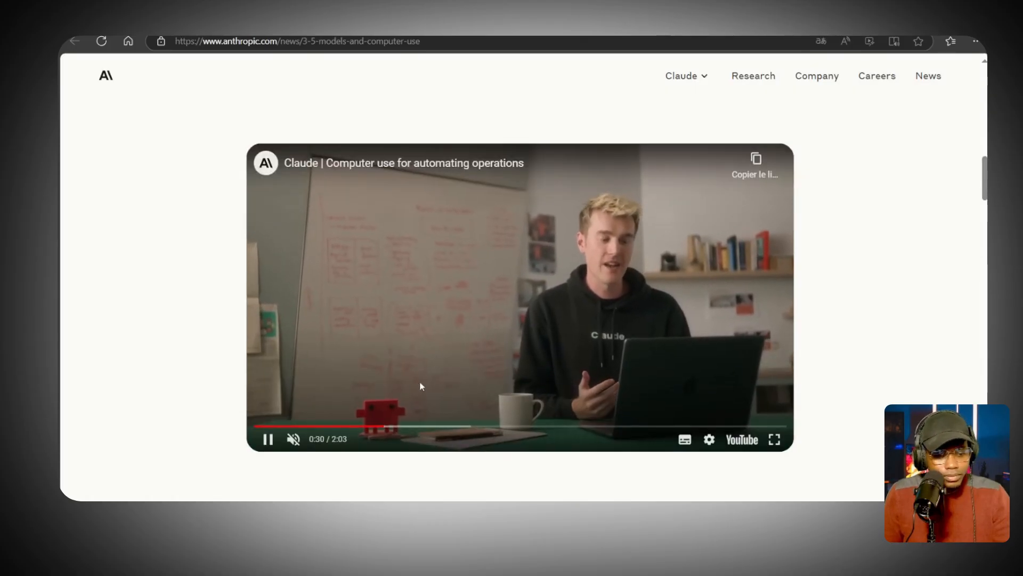
{"action": "left_click", "coordinate": [453, 426]}
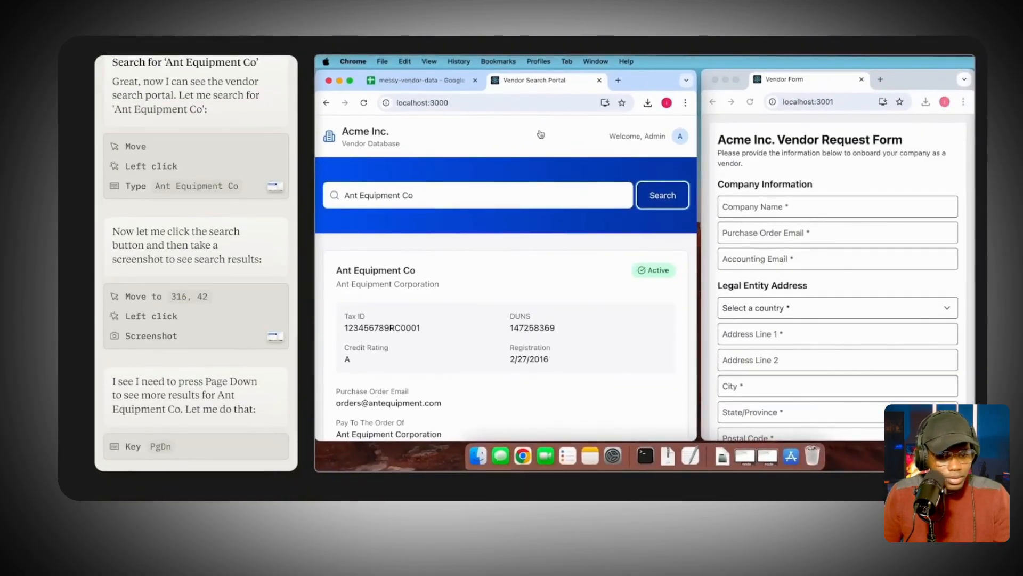
Step: Review the rest of the Ant Equipment Co record and activate the Company Name field of the vendor request form
{"action": "key", "text": "Page_Down"}
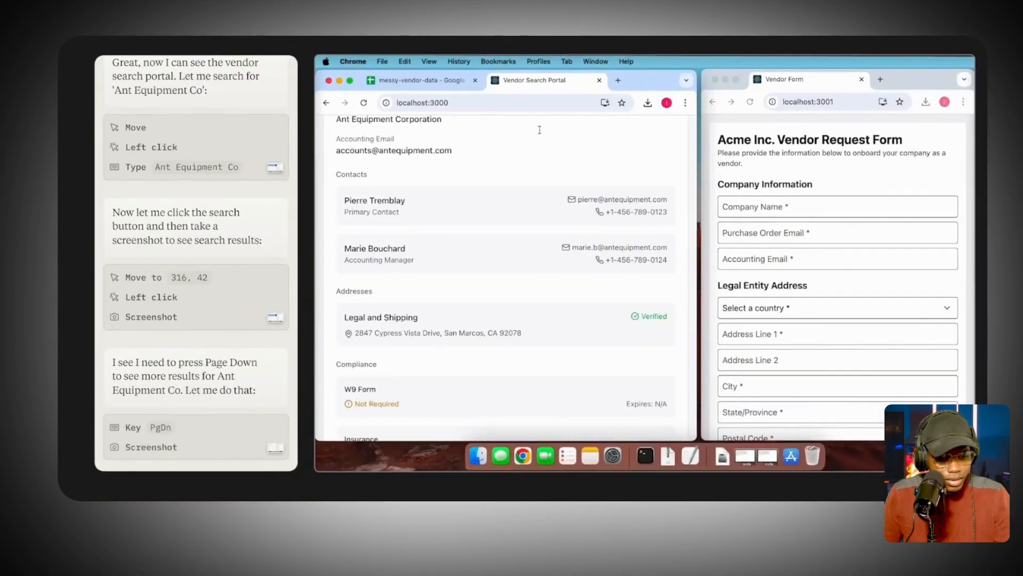
{"action": "left_click", "coordinate": [810, 206]}
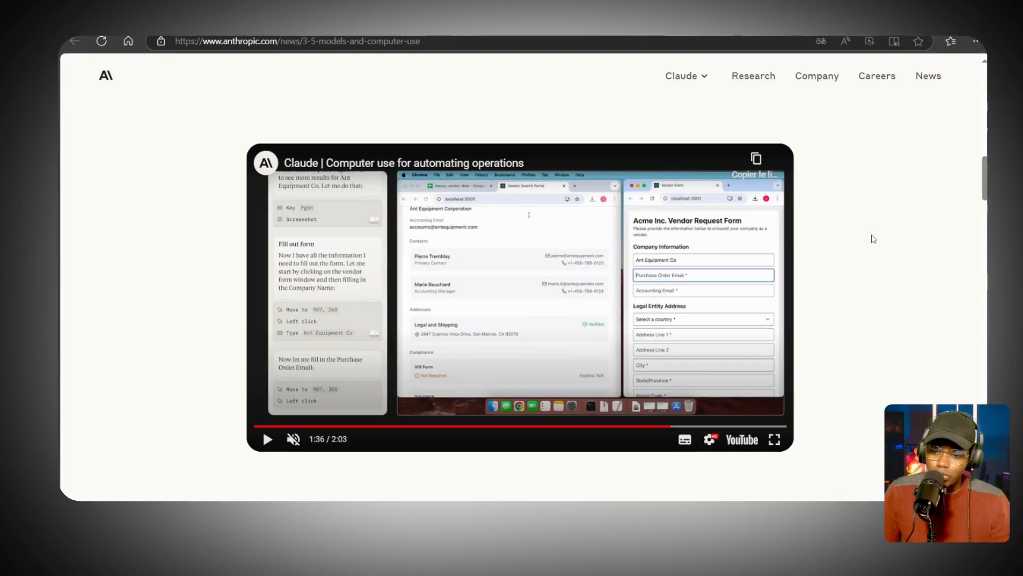
Step: On the tldraw board, open the linked article "Developing a computer use model" and skim through its text
{"action": "scroll", "coordinate": [878, 239], "scroll_direction": "down", "scroll_amount": 1}
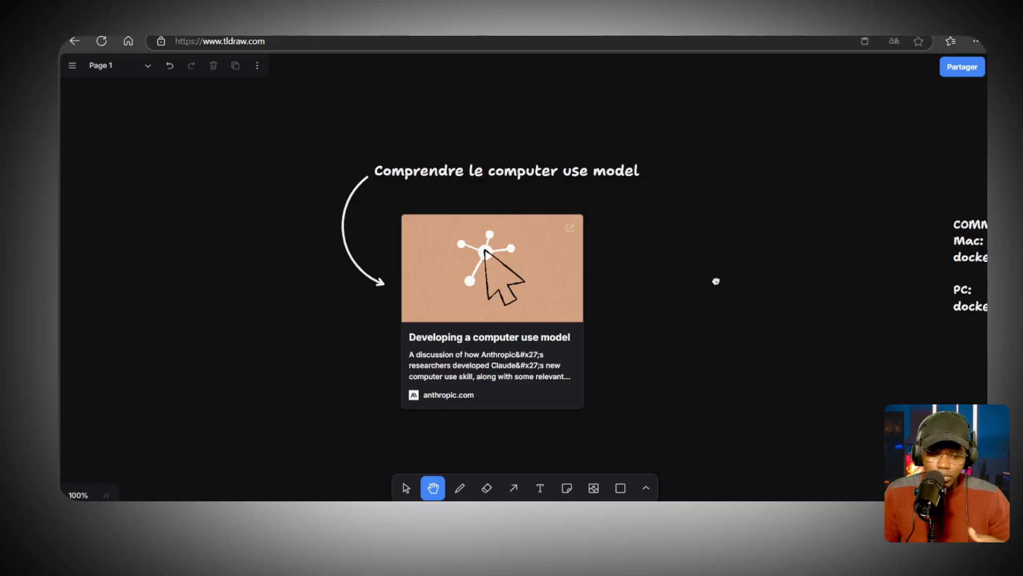
{"action": "left_click_drag", "start_coordinate": [715, 278], "coordinate": [712, 244]}
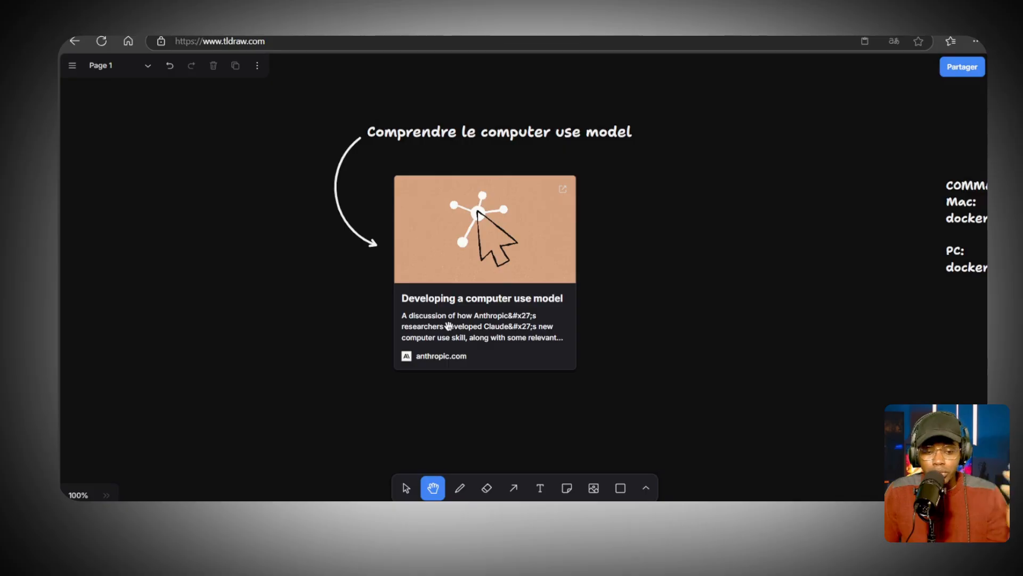
{"action": "left_click", "coordinate": [562, 191]}
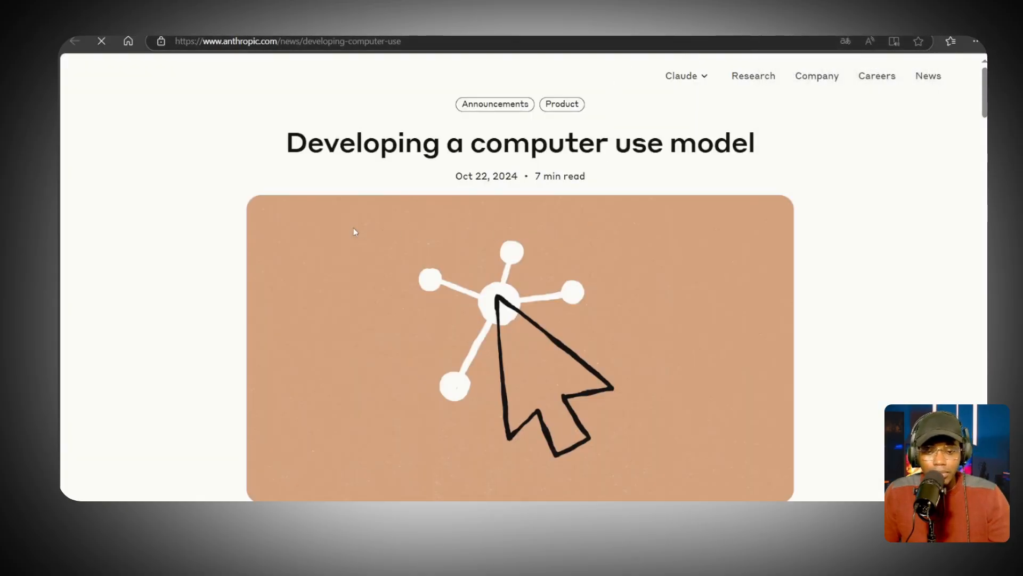
{"action": "scroll", "coordinate": [663, 188], "scroll_direction": "down", "scroll_amount": 20}
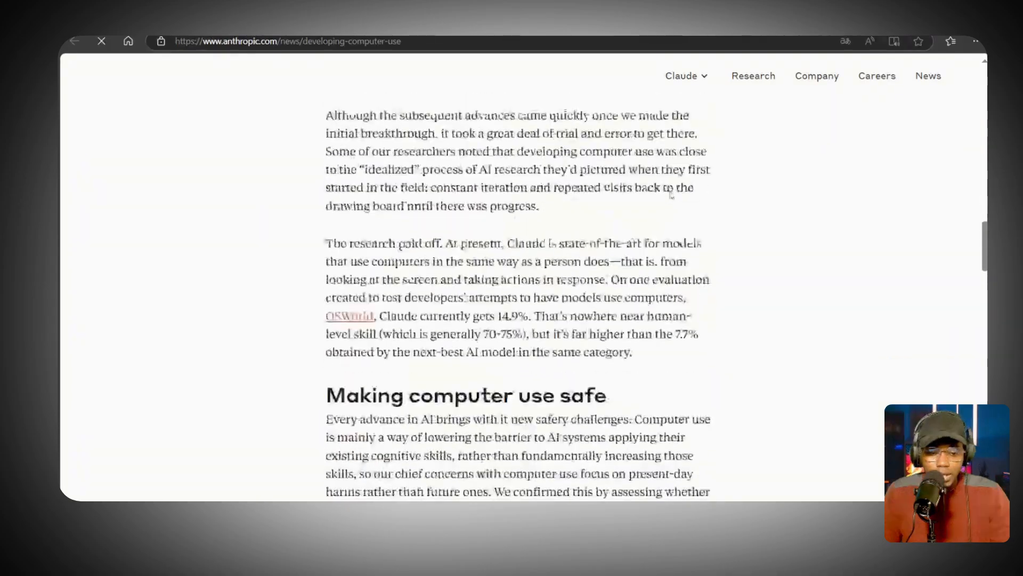
{"action": "scroll", "coordinate": [671, 194], "scroll_direction": "down", "scroll_amount": 15}
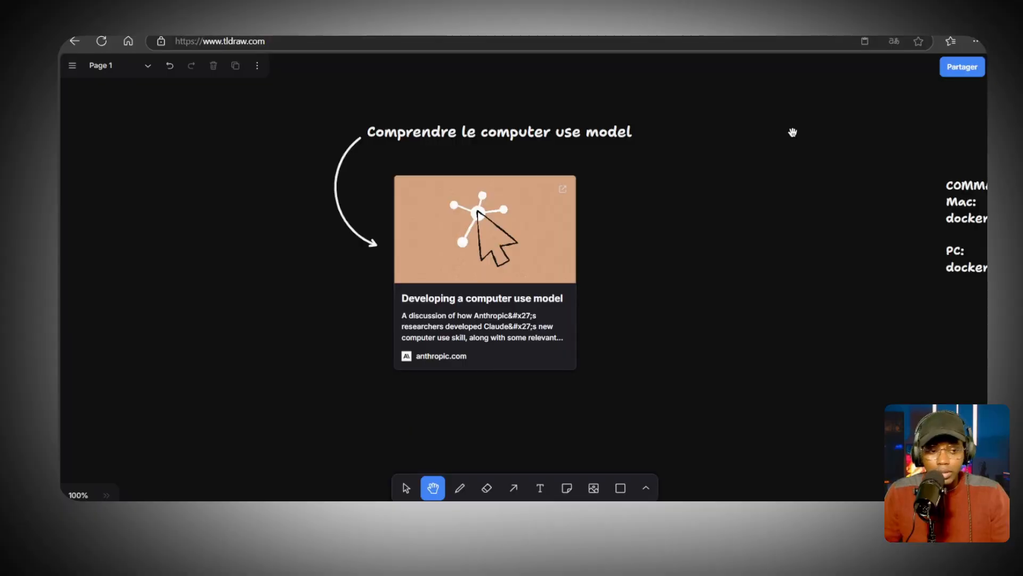
Step: Open the docker.com link on the tldraw board, look over the Docker Desktop page and dismiss the page translation offer
{"action": "left_click_drag", "start_coordinate": [802, 126], "coordinate": [342, 282]}
{"action": "left_click_drag", "start_coordinate": [815, 217], "coordinate": [881, 317]}
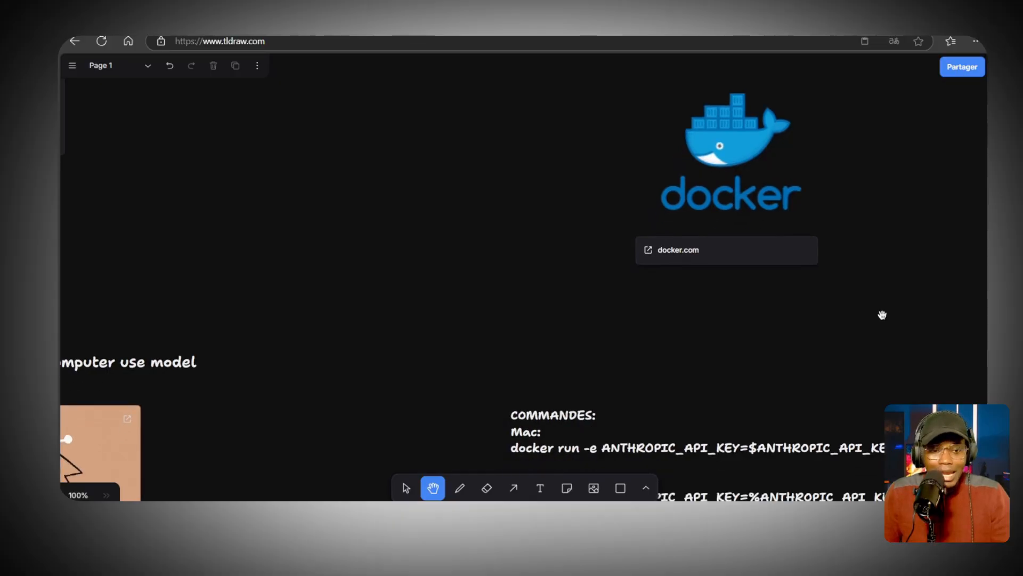
{"action": "left_click_drag", "start_coordinate": [458, 260], "coordinate": [317, 363]}
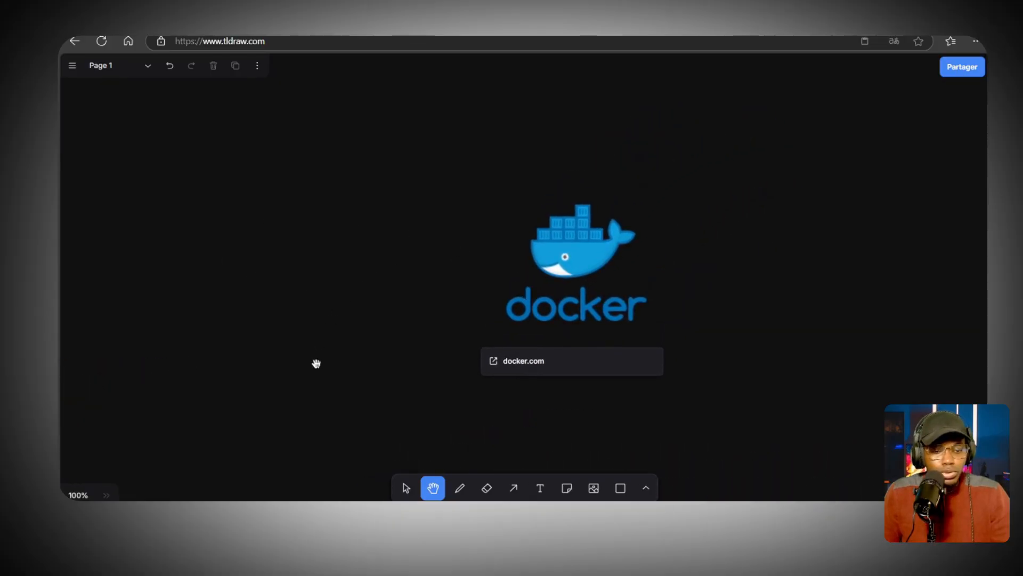
{"action": "left_click_drag", "start_coordinate": [555, 247], "coordinate": [485, 244]}
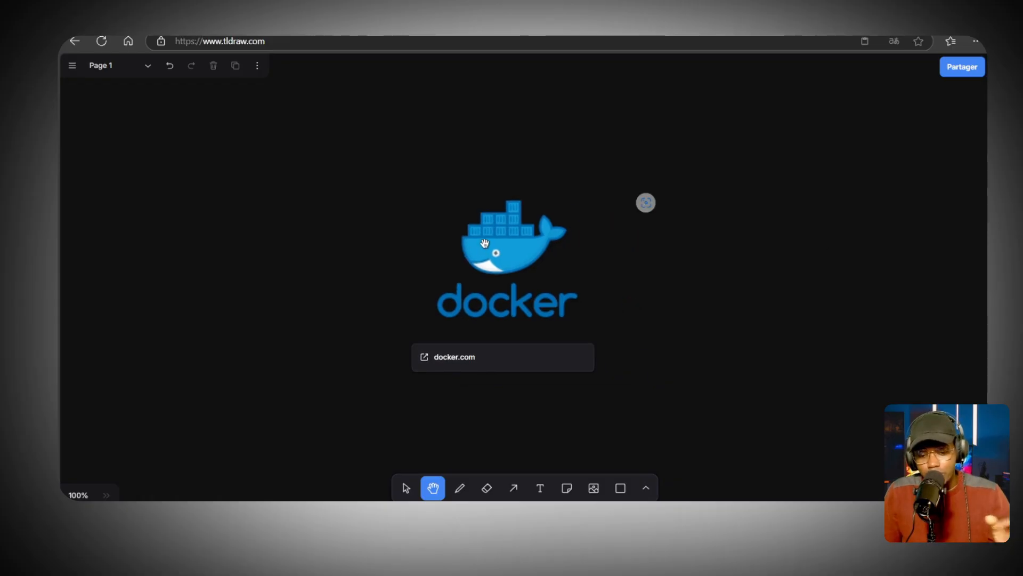
{"action": "left_click", "coordinate": [441, 362]}
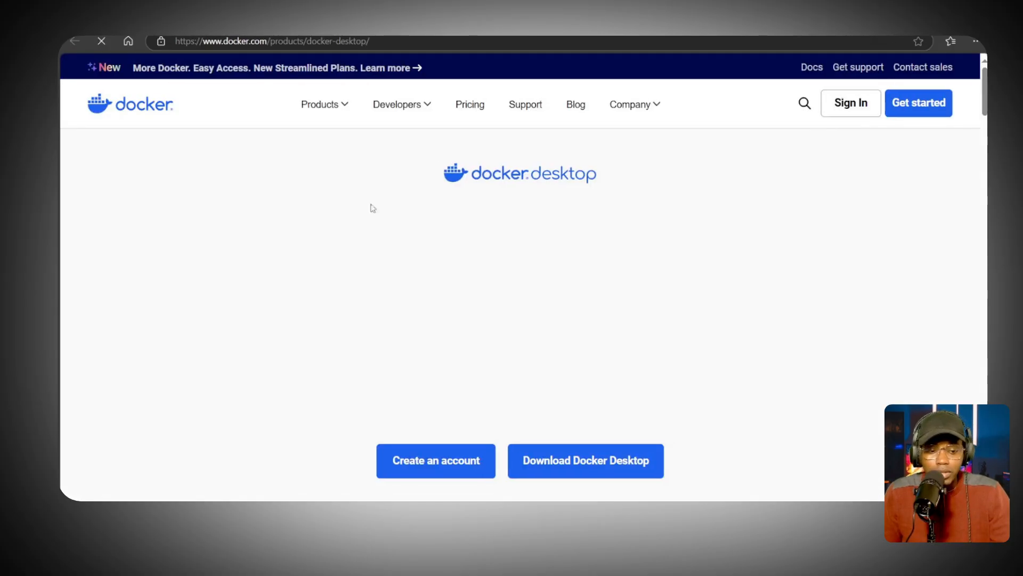
{"action": "scroll", "coordinate": [809, 279], "scroll_direction": "down", "scroll_amount": 5}
{"action": "left_click", "coordinate": [914, 64]}
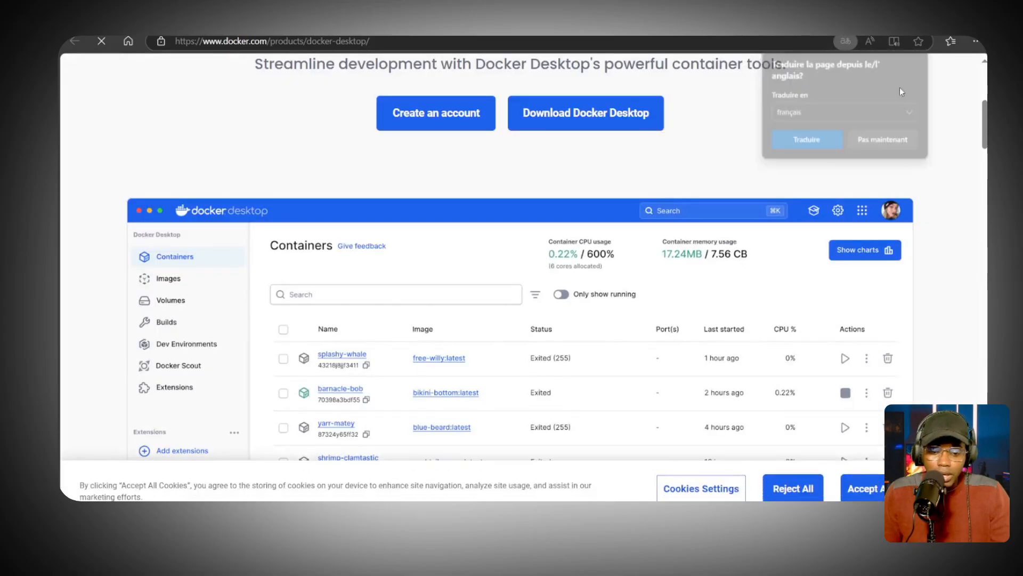
Step: Display the Docker Desktop download options for Mac, Windows and Linux and look over the introduction of the page
{"action": "scroll", "coordinate": [628, 217], "scroll_direction": "up", "scroll_amount": 2}
{"action": "mouse_move", "coordinate": [627, 221]}
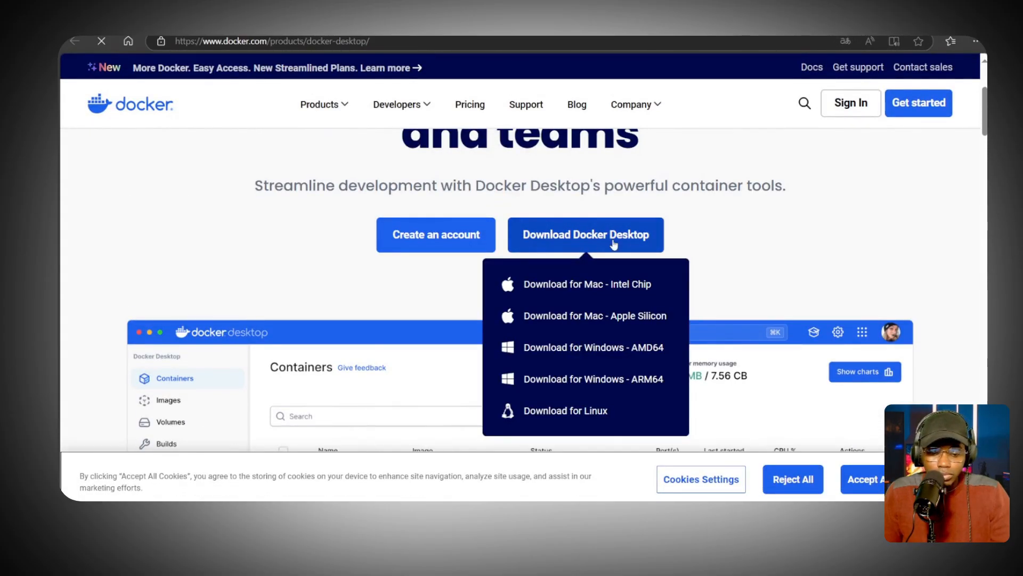
{"action": "scroll", "coordinate": [828, 237], "scroll_direction": "up", "scroll_amount": 1}
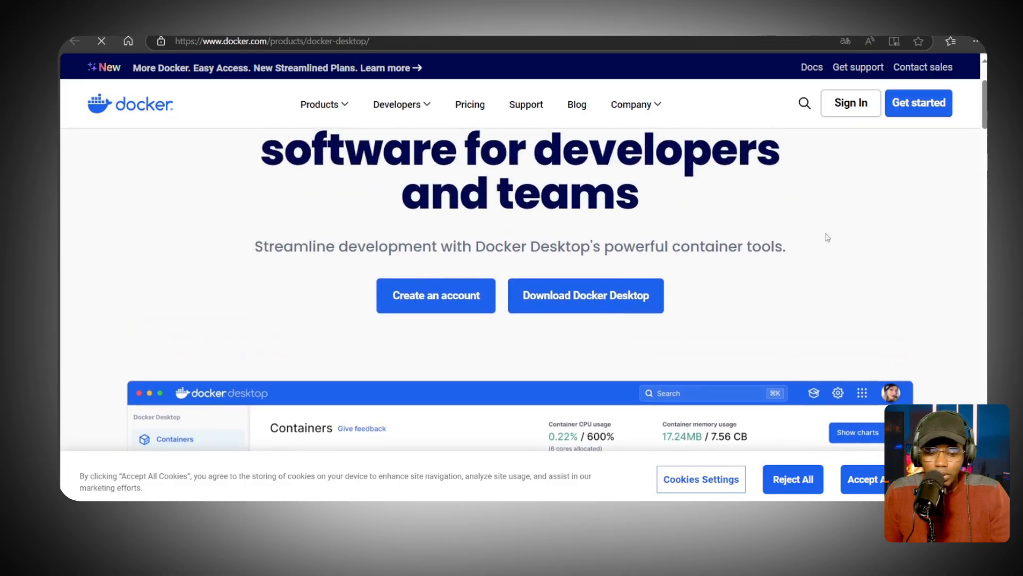
{"action": "scroll", "coordinate": [555, 400], "scroll_direction": "down", "scroll_amount": 3}
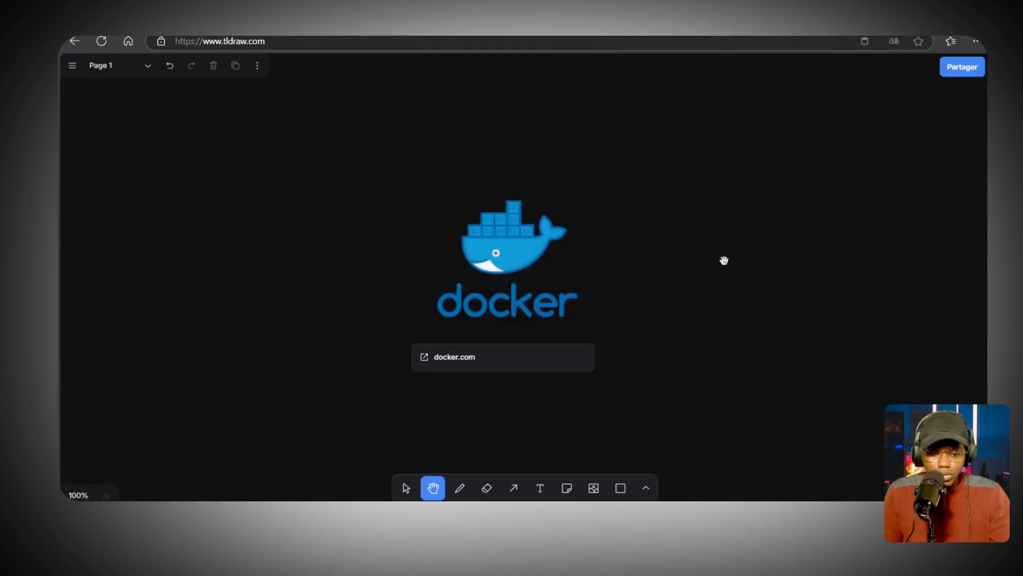
Step: On the tldraw board, examine the Mac and PC docker run commands and the SET ANTHROPIC_API_KEY line beneath them
{"action": "scroll", "coordinate": [724, 259], "scroll_direction": "down", "scroll_amount": 5}
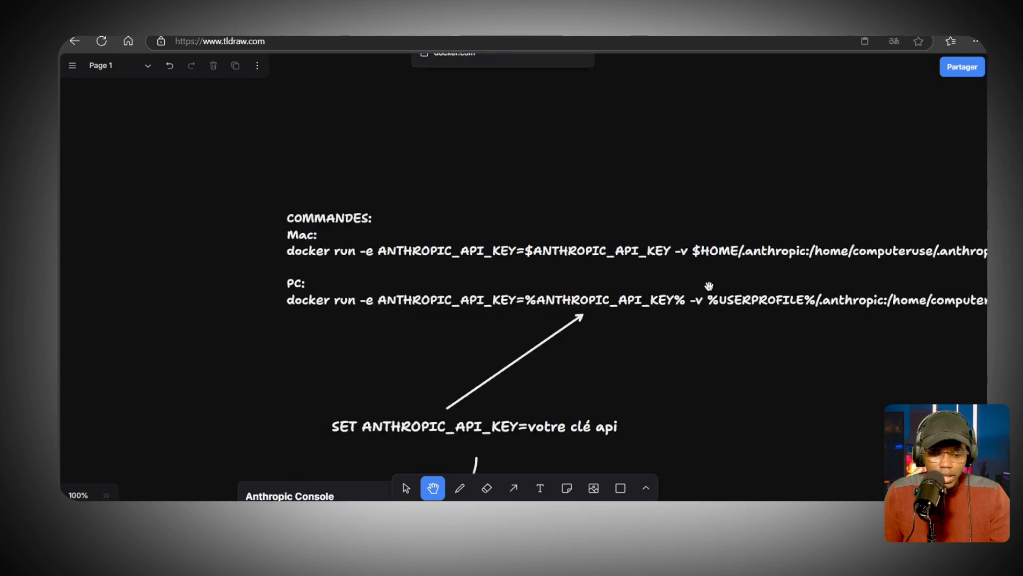
{"action": "left_click_drag", "start_coordinate": [636, 123], "coordinate": [624, 96]}
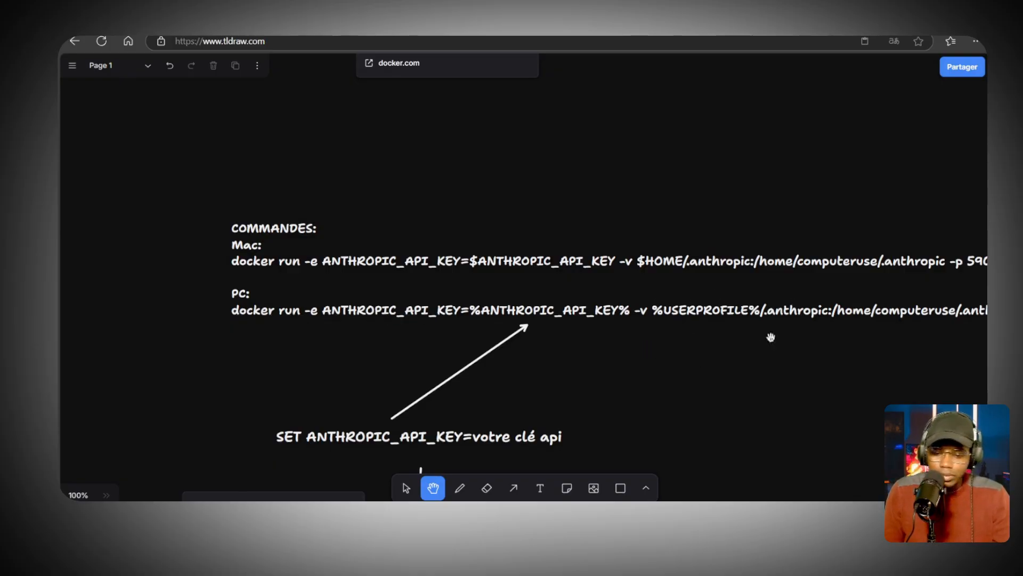
{"action": "left_click_drag", "start_coordinate": [803, 350], "coordinate": [462, 334]}
{"action": "left_click_drag", "start_coordinate": [773, 354], "coordinate": [697, 358]}
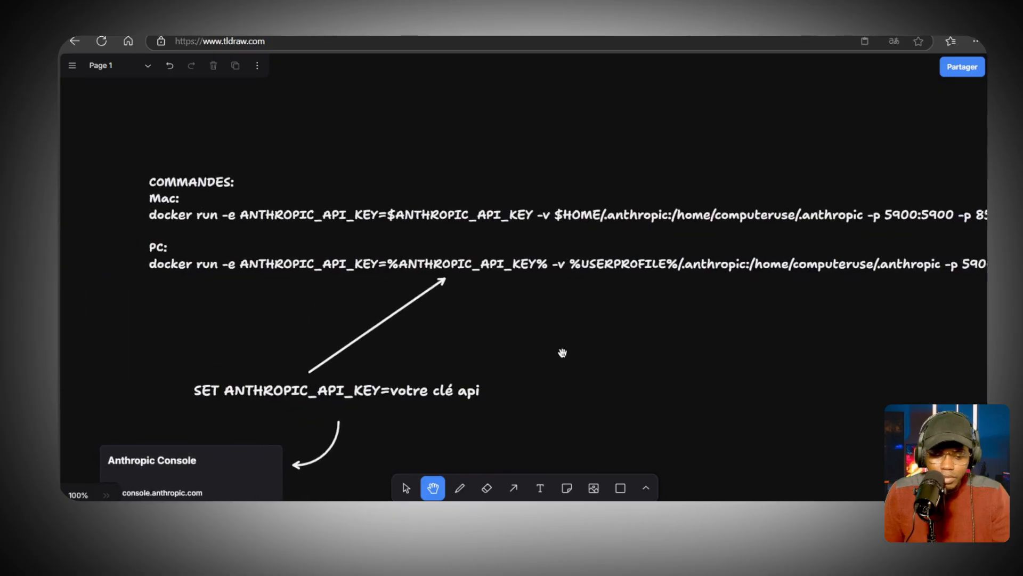
{"action": "left_click_drag", "start_coordinate": [562, 352], "coordinate": [763, 258]}
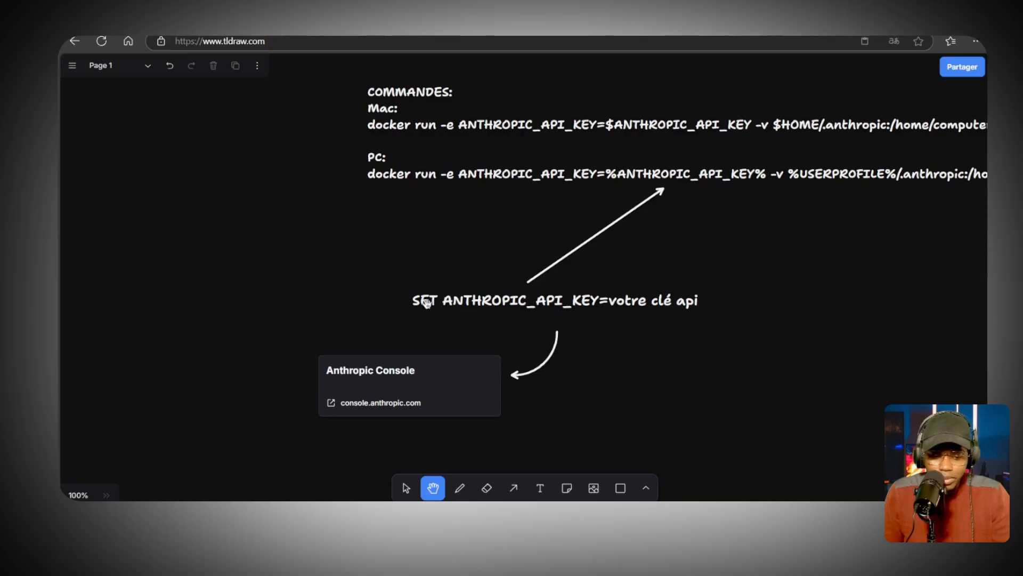
{"action": "left_click_drag", "start_coordinate": [427, 302], "coordinate": [333, 370]}
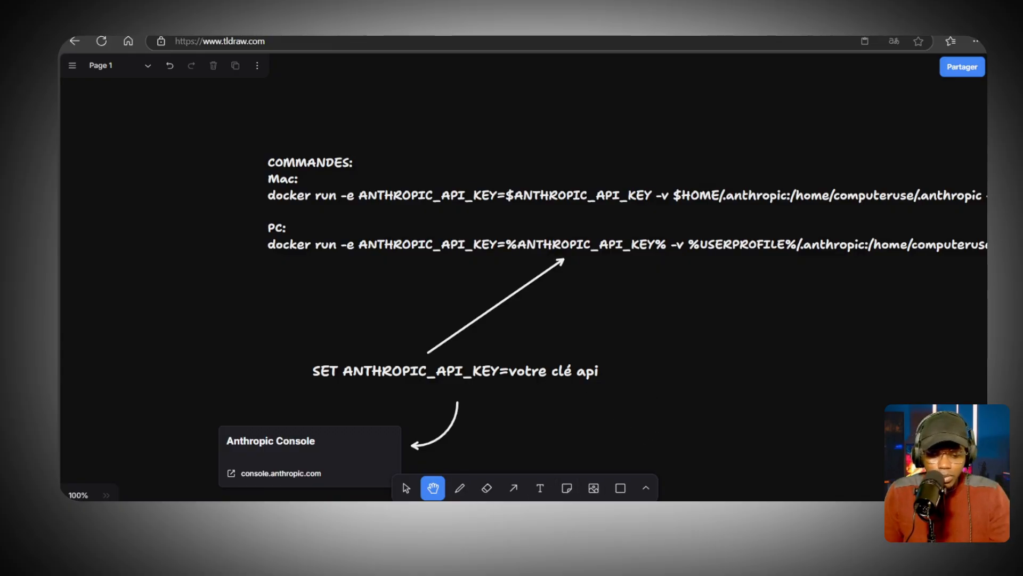
Step: Open the Anthropic Console link from the tldraw board and go to the organization's API keys
{"action": "scroll", "coordinate": [294, 480], "scroll_direction": "down", "scroll_amount": 3}
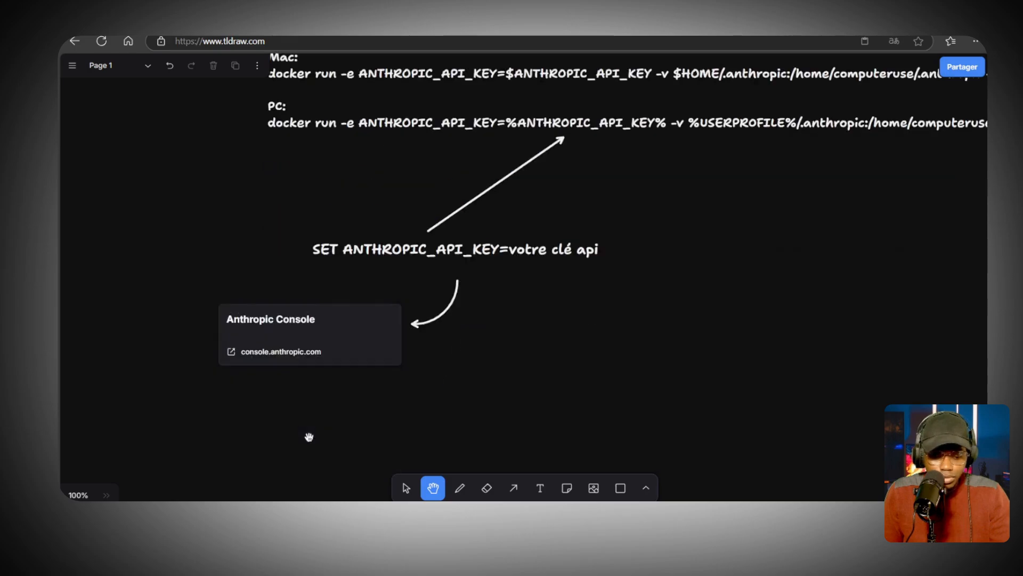
{"action": "left_click", "coordinate": [275, 354]}
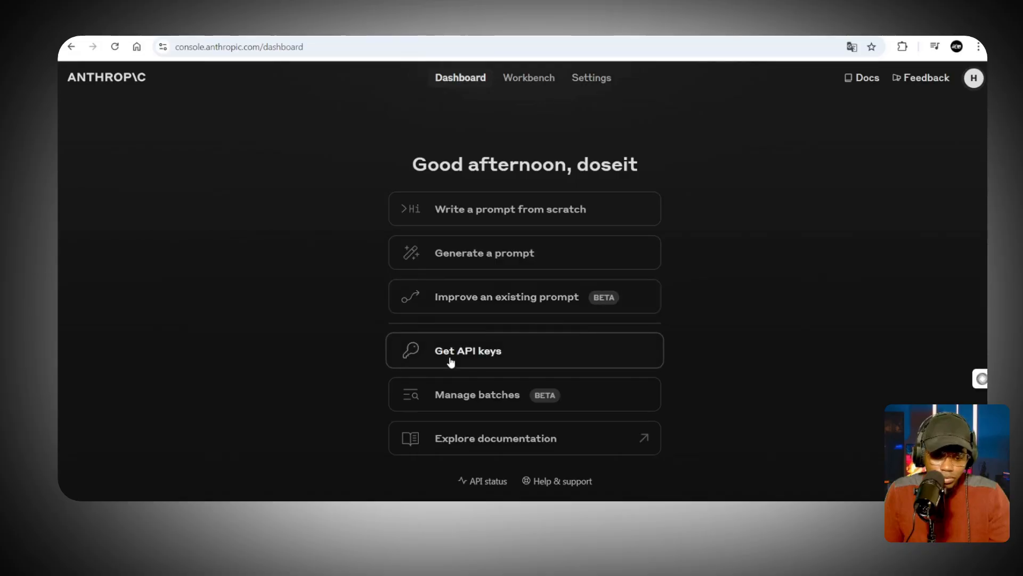
{"action": "left_click", "coordinate": [479, 357]}
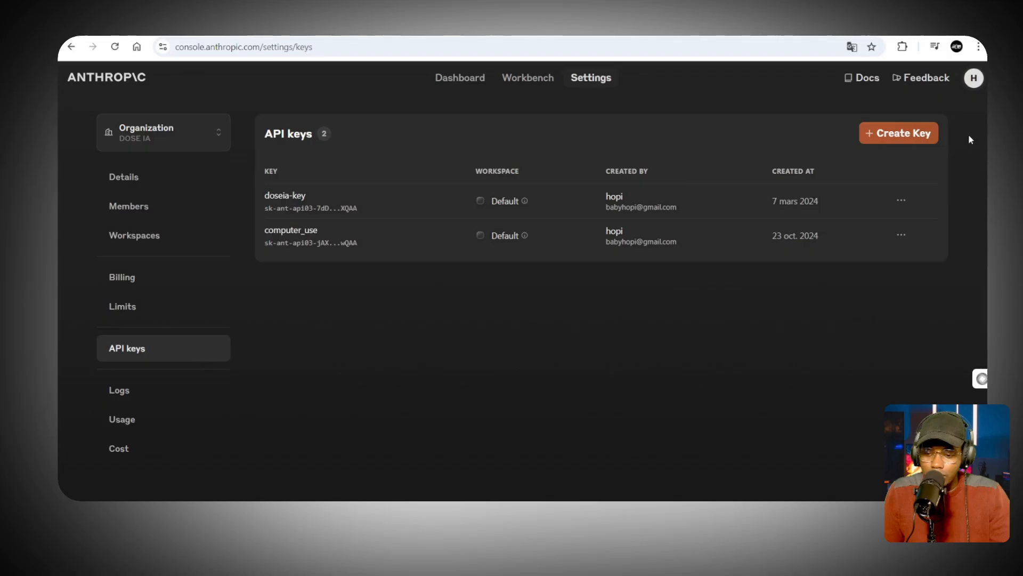
Step: Open the form for creating an API key and view its workspace choices
{"action": "left_click", "coordinate": [900, 133]}
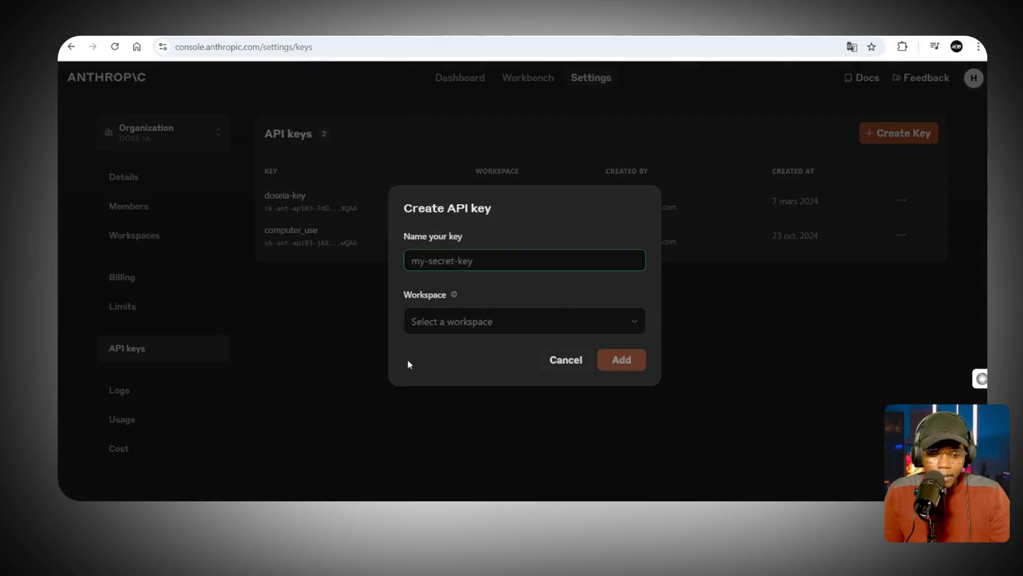
{"action": "left_click", "coordinate": [461, 323]}
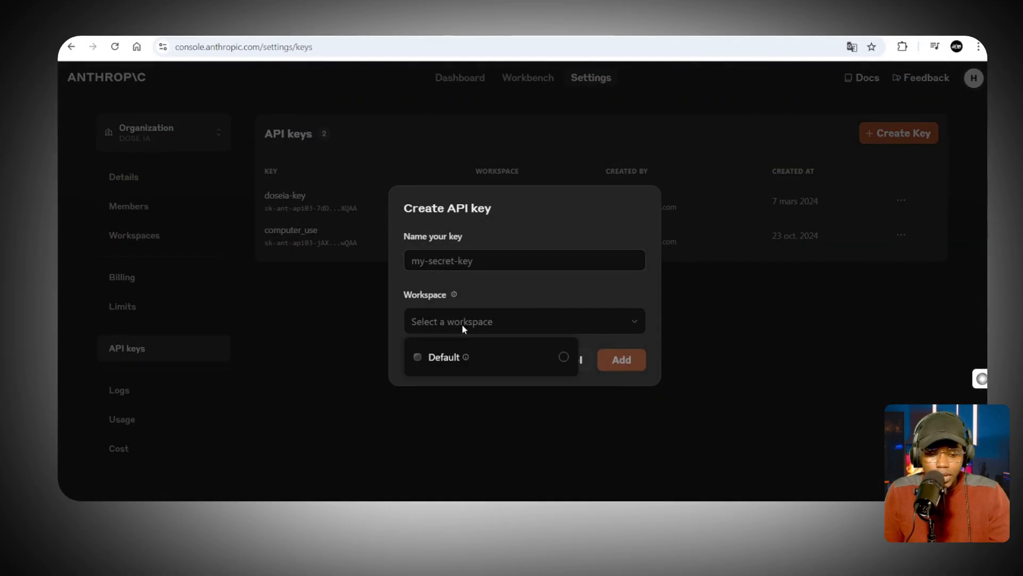
{"action": "left_click", "coordinate": [559, 284]}
{"action": "left_click", "coordinate": [533, 317]}
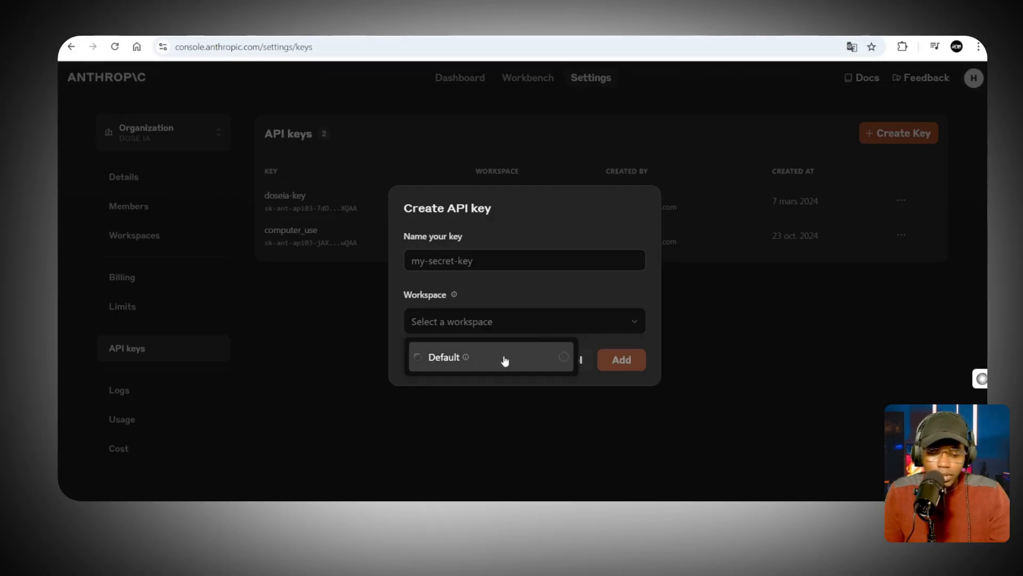
{"action": "left_click", "coordinate": [558, 290]}
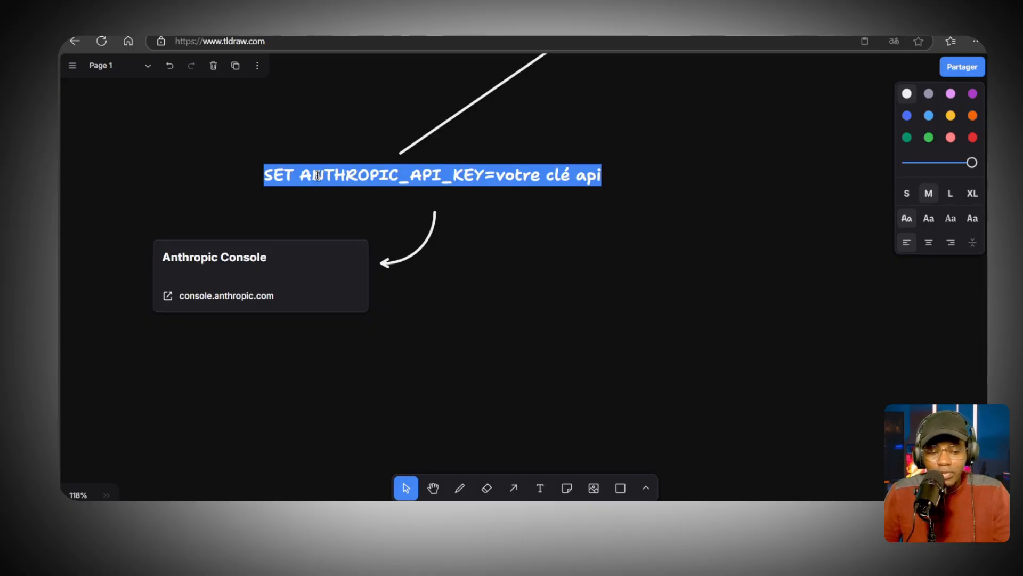
Step: Copy the line "SET ANTHROPIC_API_KEY=votre clé api" from the tldraw board and paste it into the Command Prompt
{"action": "right_click", "coordinate": [317, 176]}
{"action": "left_click", "coordinate": [361, 232]}
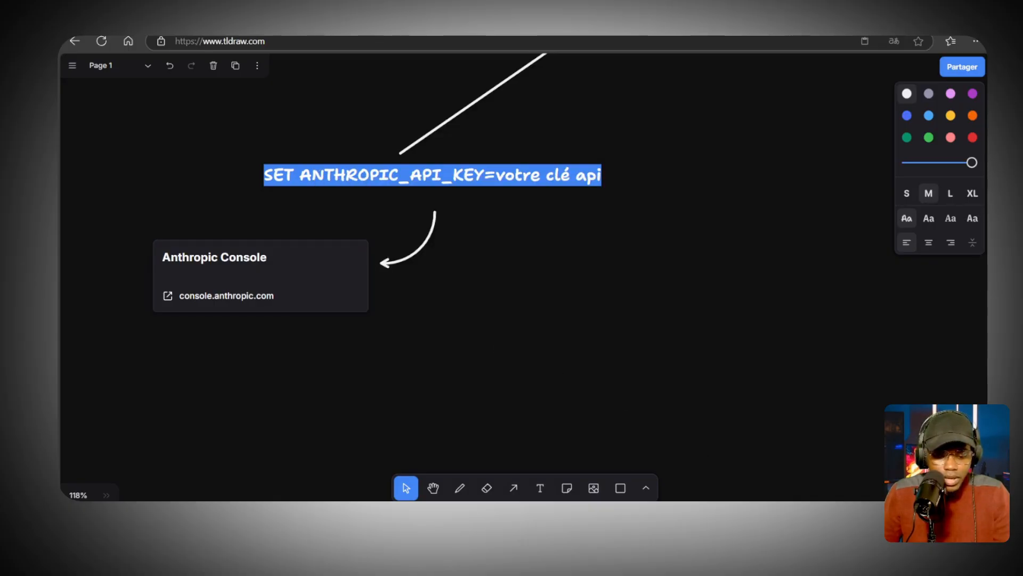
{"action": "left_click", "coordinate": [644, 482]}
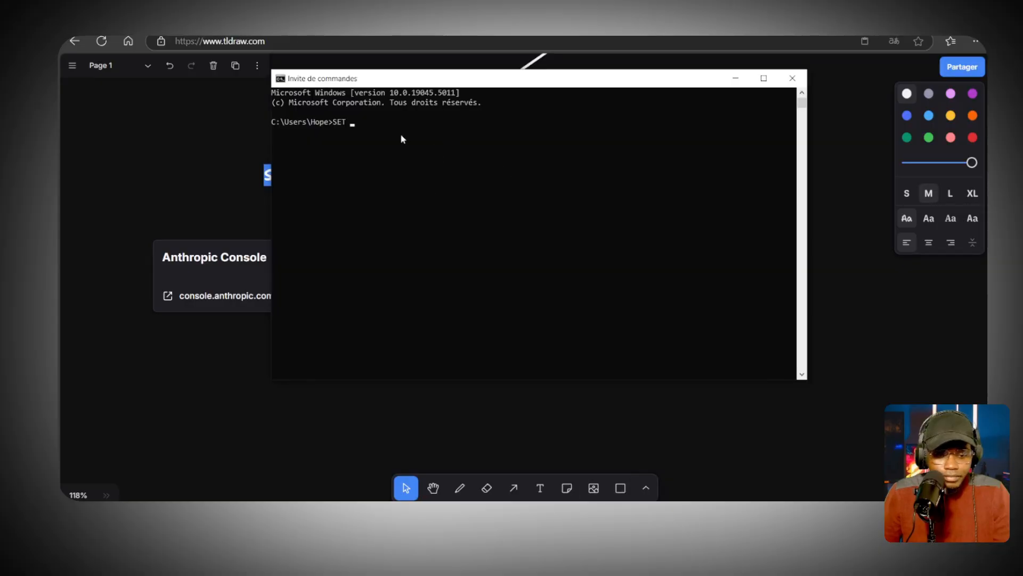
{"action": "key", "text": "BackSpace"}
{"action": "key", "text": "BackSpace"}
{"action": "key", "text": "BackSpace"}
{"action": "key", "text": "BackSpace"}
{"action": "key", "text": "ctrl+v"}
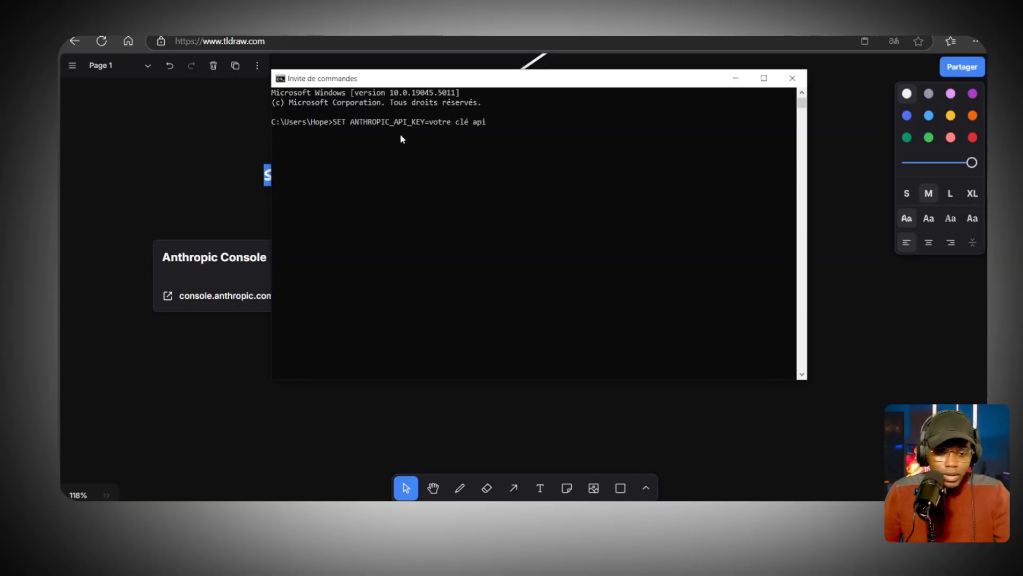
Step: Replace the placeholder "votre clé api" with the API key and run the SET command
{"action": "key", "text": "BackSpace"}
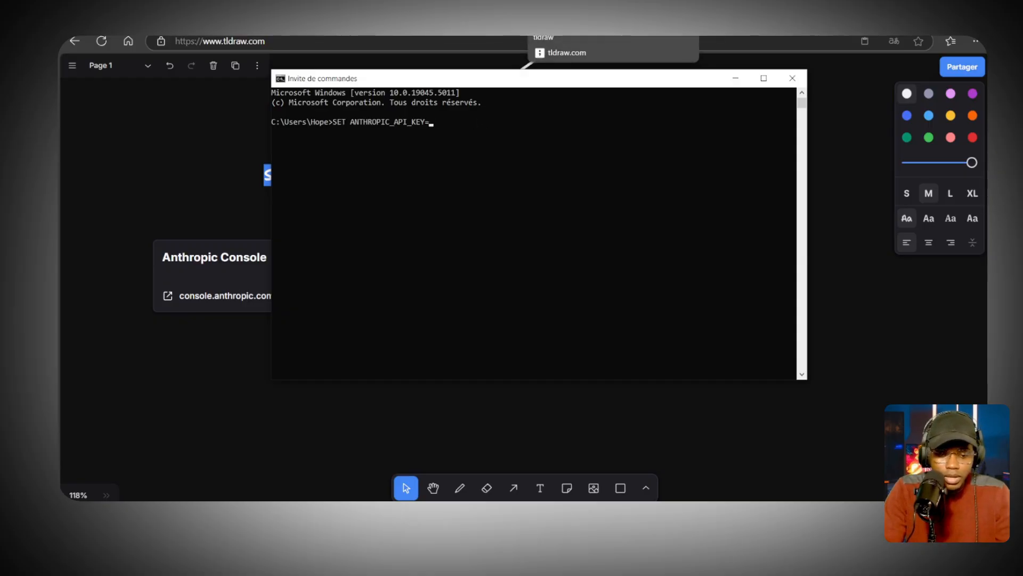
{"action": "type", "text": "xxxxxxxxxxxx"}
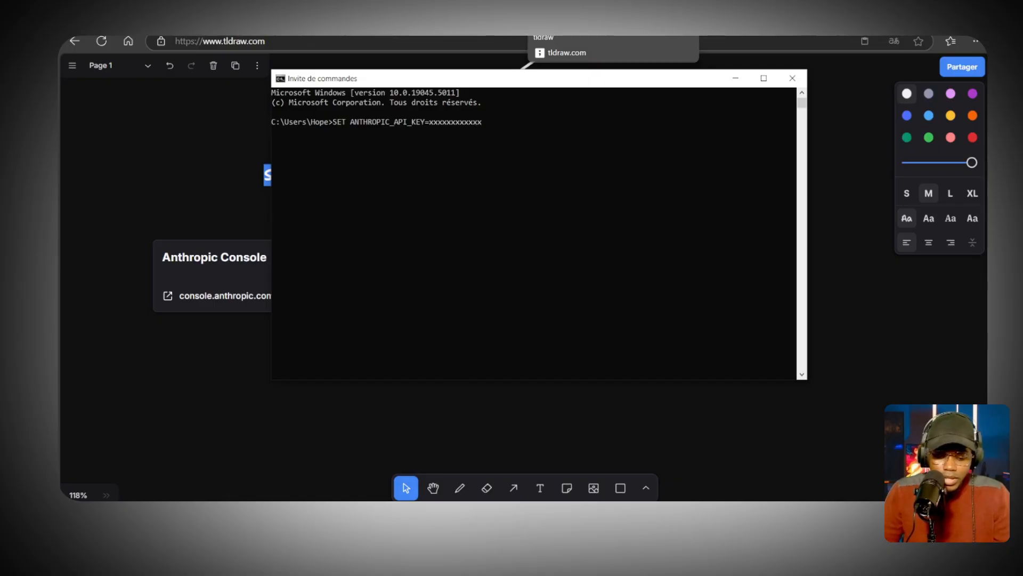
{"action": "key", "text": "Return"}
Step: Copy the full PC docker run command from the tldraw board and paste it into the Command Prompt
{"action": "key", "text": "alt+Tab"}
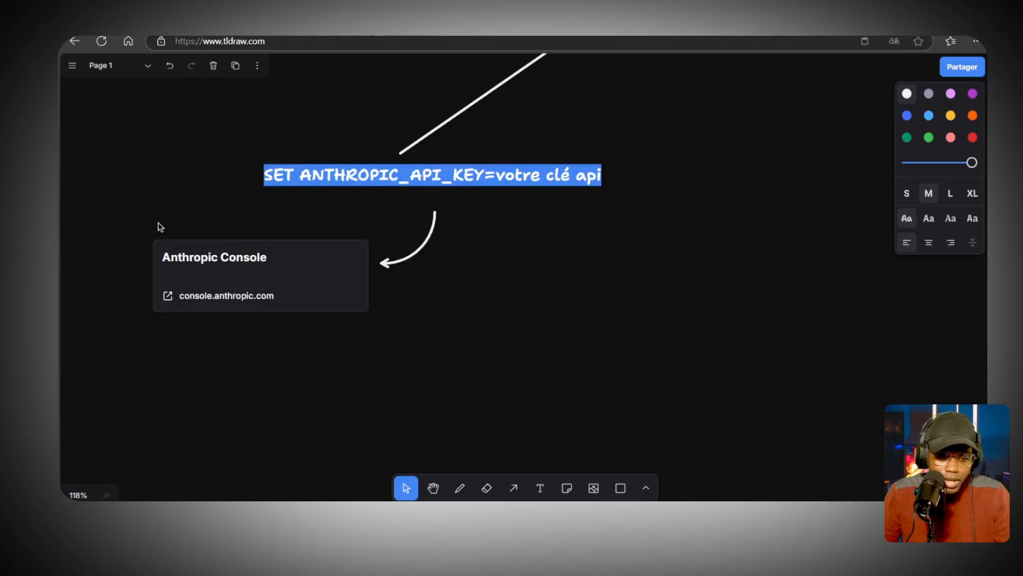
{"action": "left_click", "coordinate": [160, 227]}
{"action": "scroll", "coordinate": [436, 284], "scroll_direction": "up", "scroll_amount": 5}
{"action": "scroll", "coordinate": [456, 261], "scroll_direction": "down", "scroll_amount": 1}
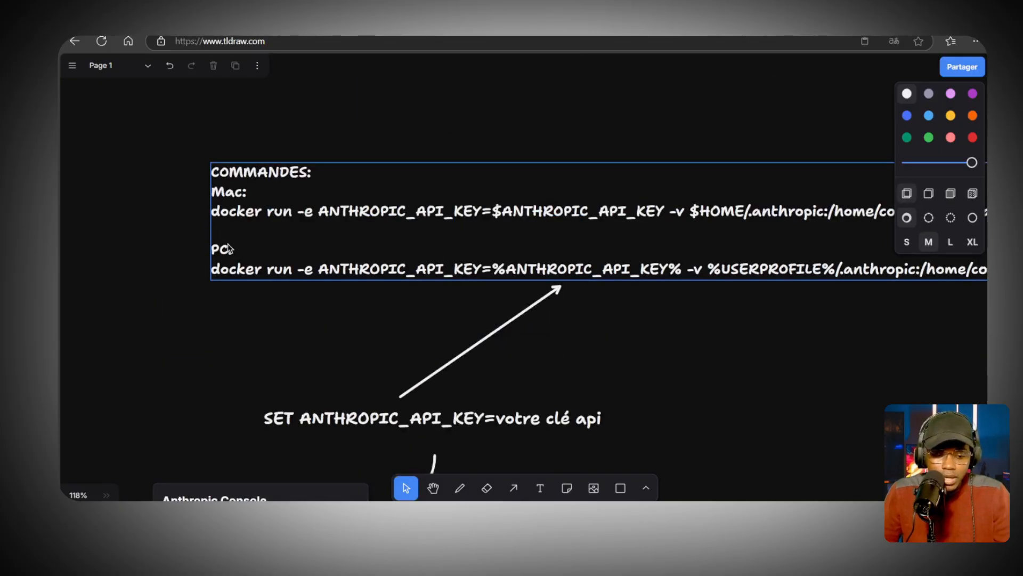
{"action": "left_click", "coordinate": [254, 269]}
{"action": "double_click", "coordinate": [242, 271]}
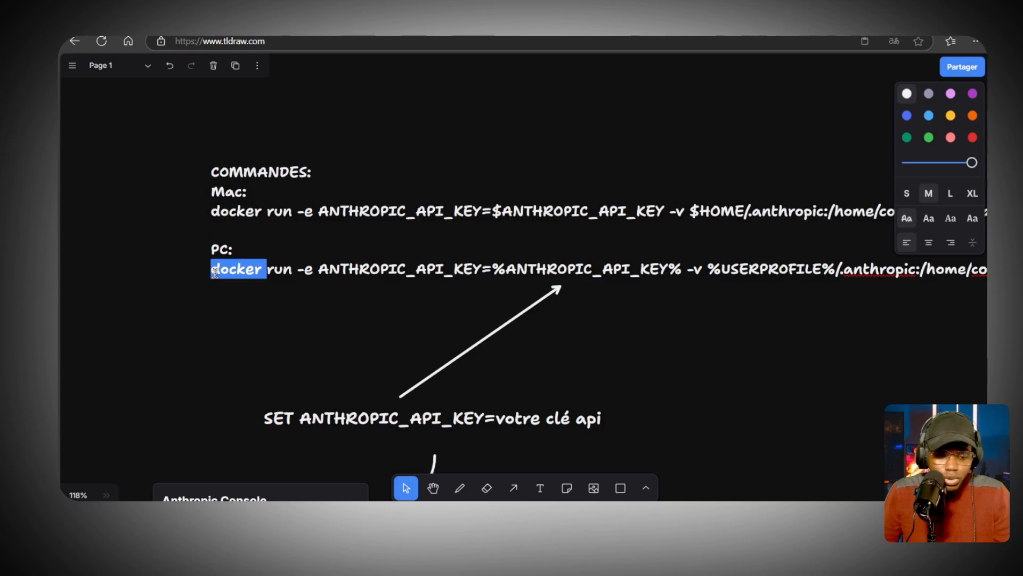
{"action": "left_click_drag", "start_coordinate": [213, 271], "coordinate": [988, 271]}
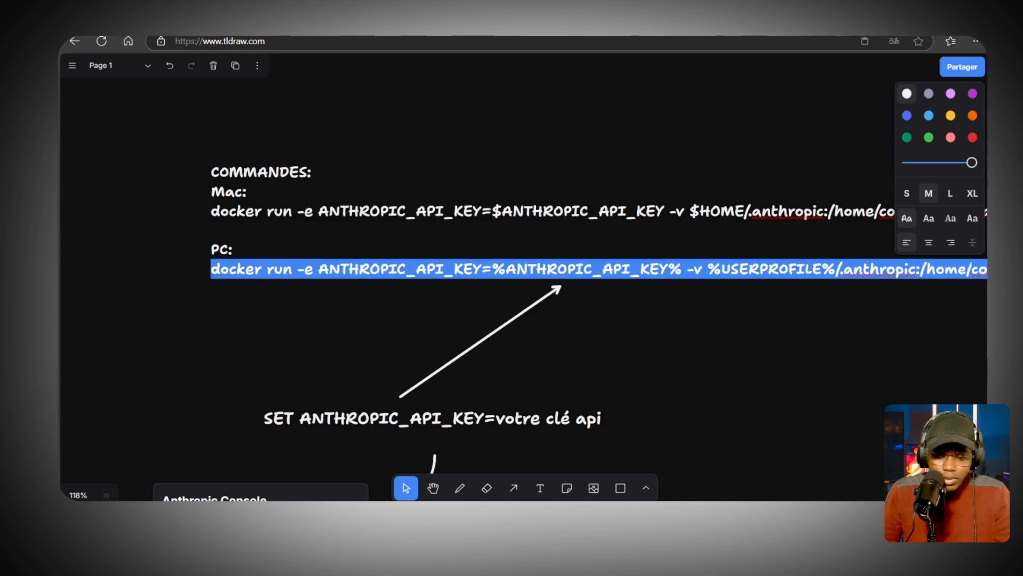
{"action": "scroll", "coordinate": [206, 213], "scroll_direction": "down", "scroll_amount": 5}
{"action": "mouse_move", "coordinate": [587, 512]}
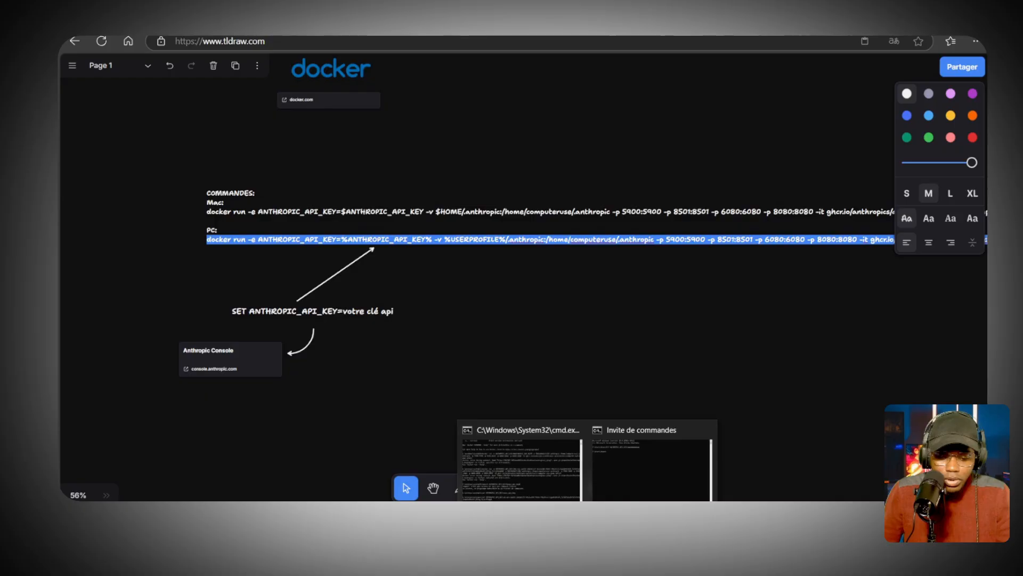
{"action": "left_click", "coordinate": [619, 474]}
{"action": "right_click", "coordinate": [469, 259]}
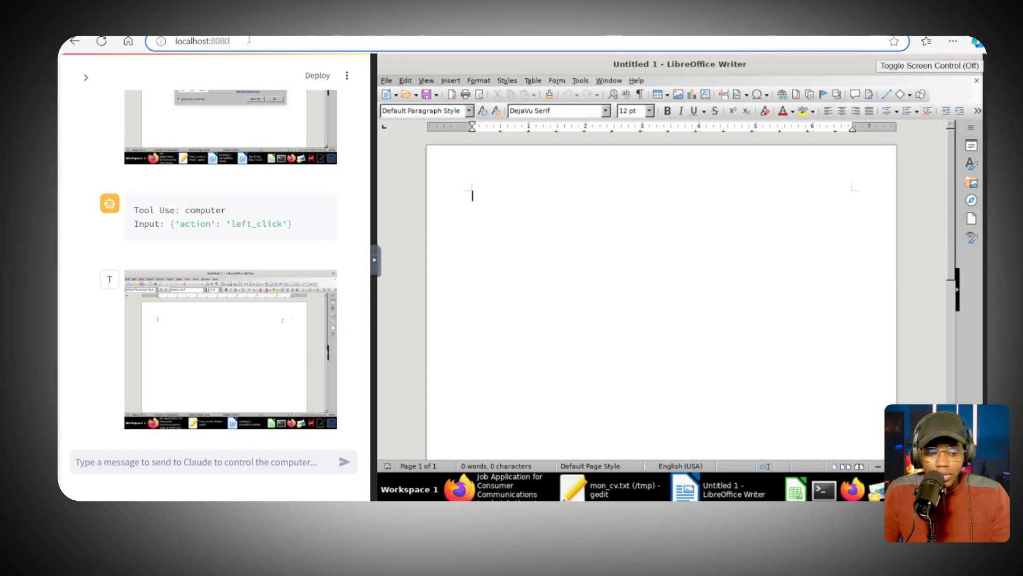
Step: Check the demo's localhost:8080 address in the browser and its container with mapped ports in Docker Desktop
{"action": "left_click", "coordinate": [249, 40]}
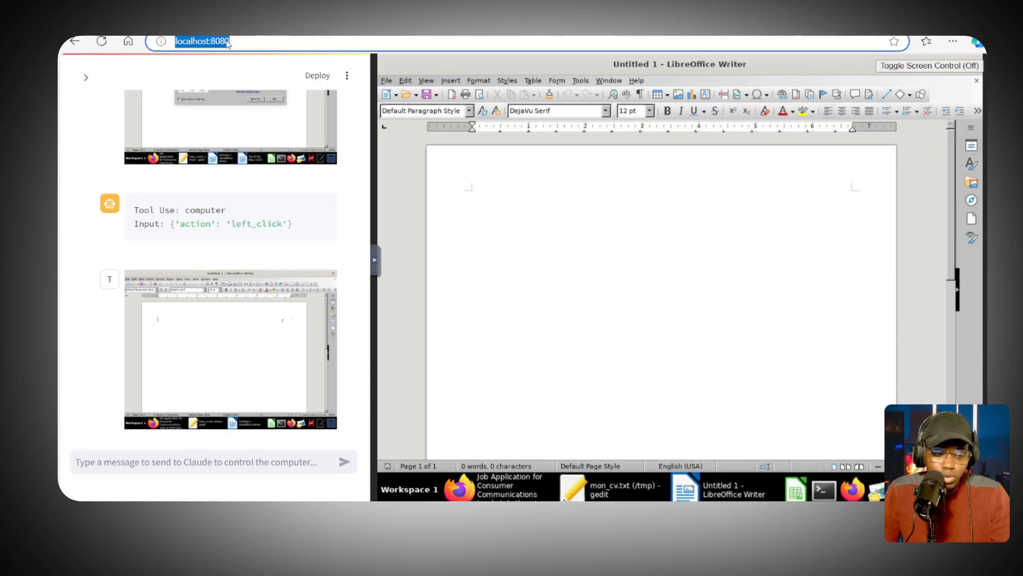
{"action": "key", "text": "alt+Tab"}
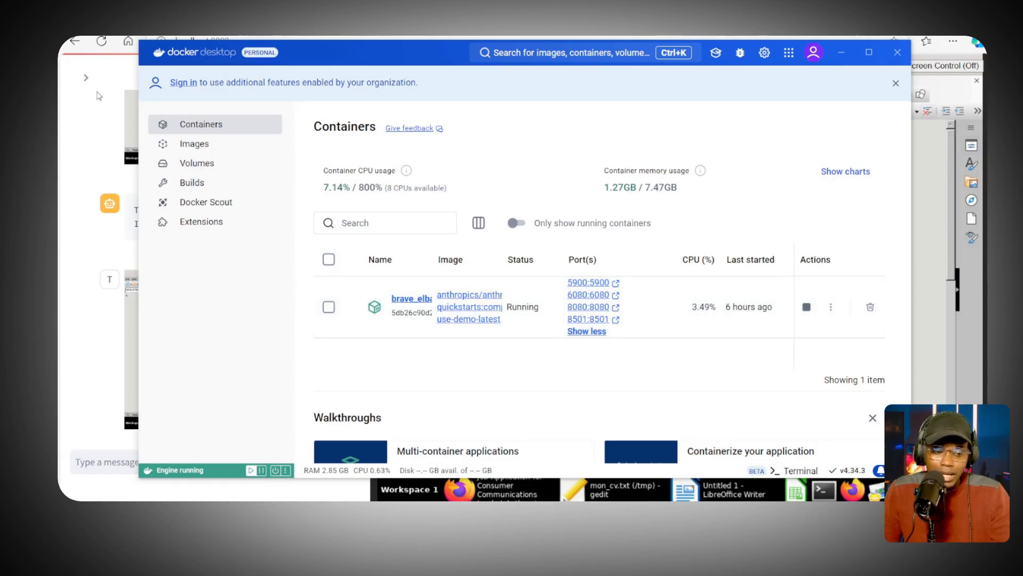
{"action": "left_click", "coordinate": [67, 127]}
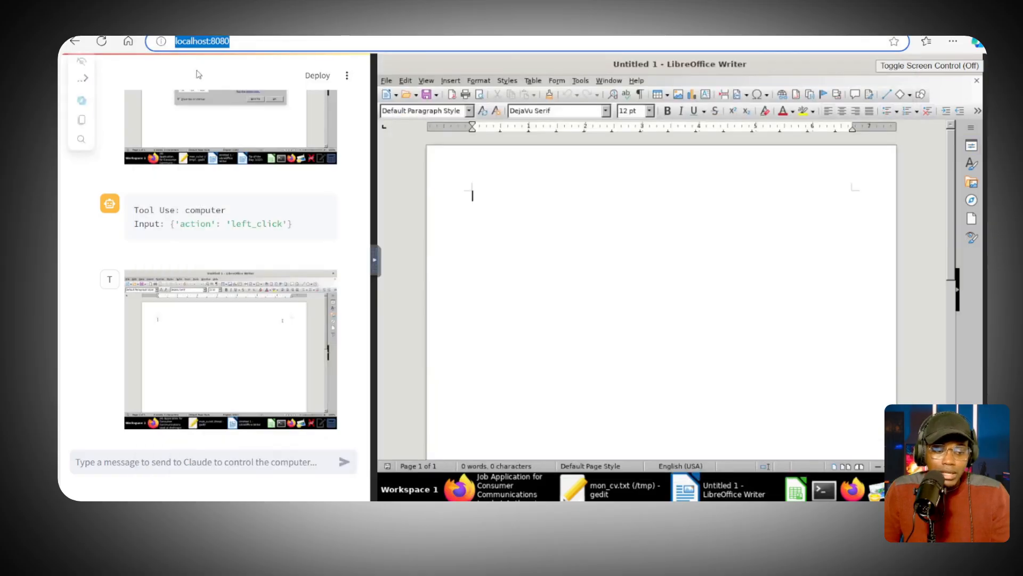
{"action": "left_click", "coordinate": [218, 40]}
Step: Go back to the start of the Claude Computer Use Demo chat and review the job application request and Claude's first actions
{"action": "scroll", "coordinate": [236, 189], "scroll_direction": "up", "scroll_amount": 3}
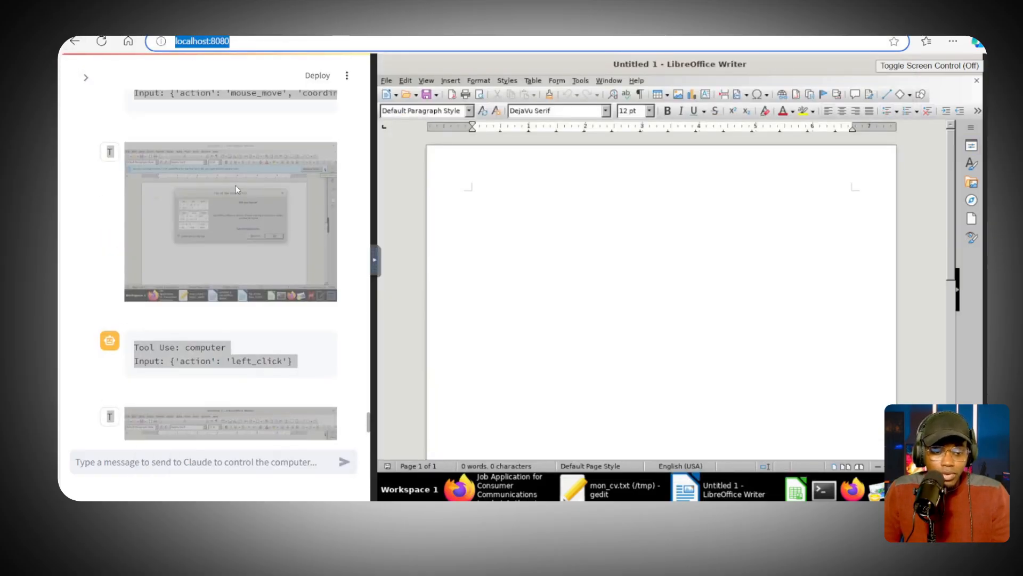
{"action": "scroll", "coordinate": [236, 189], "scroll_direction": "up", "scroll_amount": 5}
{"action": "left_click_drag", "start_coordinate": [368, 395], "coordinate": [368, 93]}
{"action": "left_click", "coordinate": [356, 122]}
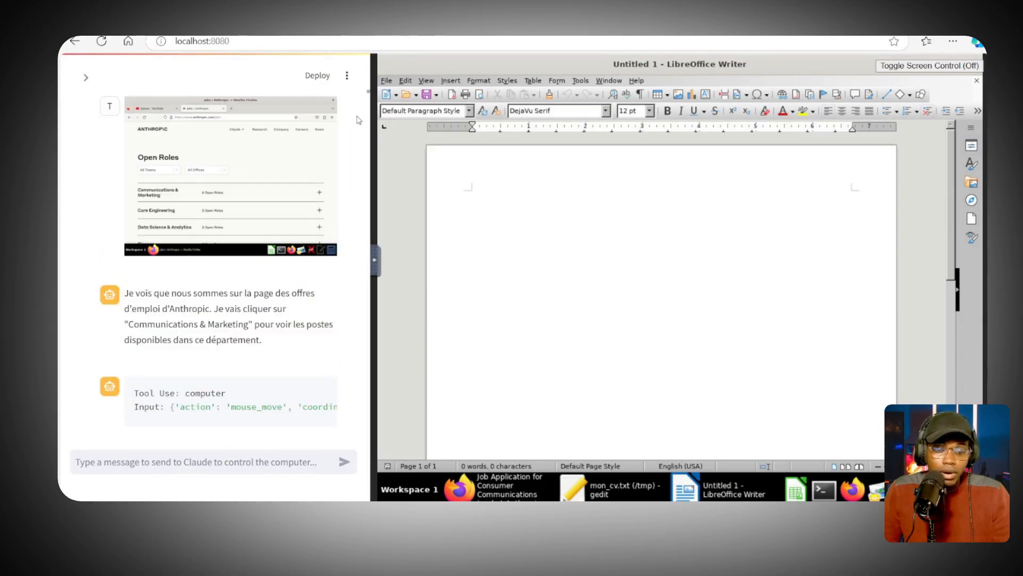
{"action": "scroll", "coordinate": [360, 106], "scroll_direction": "up", "scroll_amount": 10}
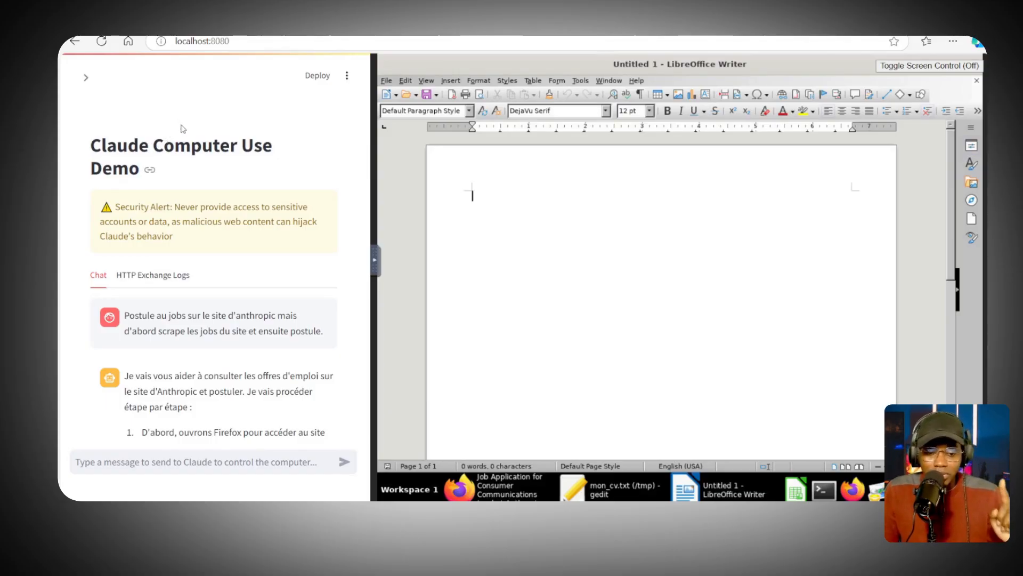
{"action": "scroll", "coordinate": [277, 128], "scroll_direction": "down", "scroll_amount": 20}
{"action": "scroll", "coordinate": [278, 128], "scroll_direction": "up", "scroll_amount": 18}
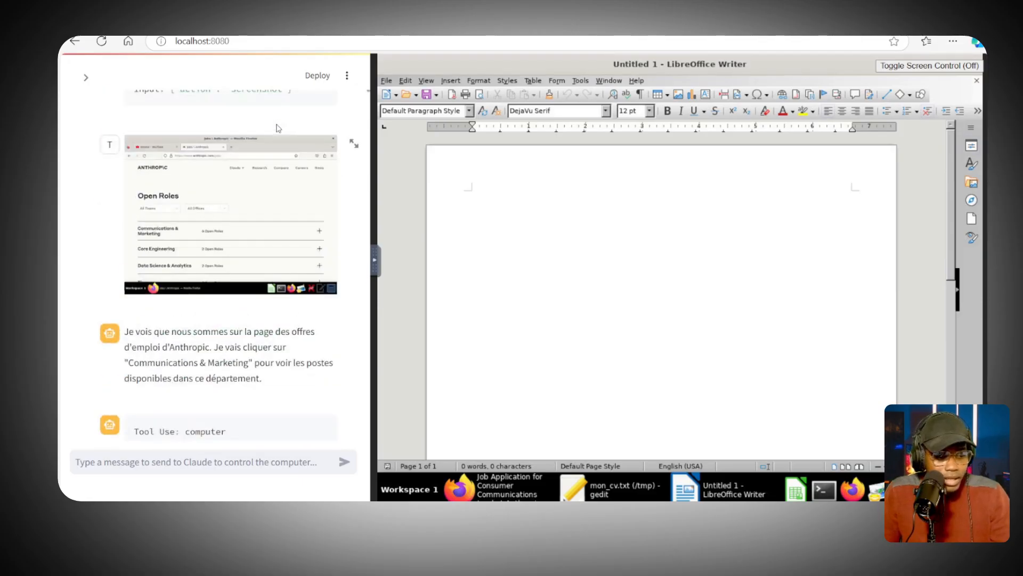
{"action": "scroll", "coordinate": [277, 128], "scroll_direction": "down", "scroll_amount": 4}
{"action": "scroll", "coordinate": [277, 128], "scroll_direction": "up", "scroll_amount": 3}
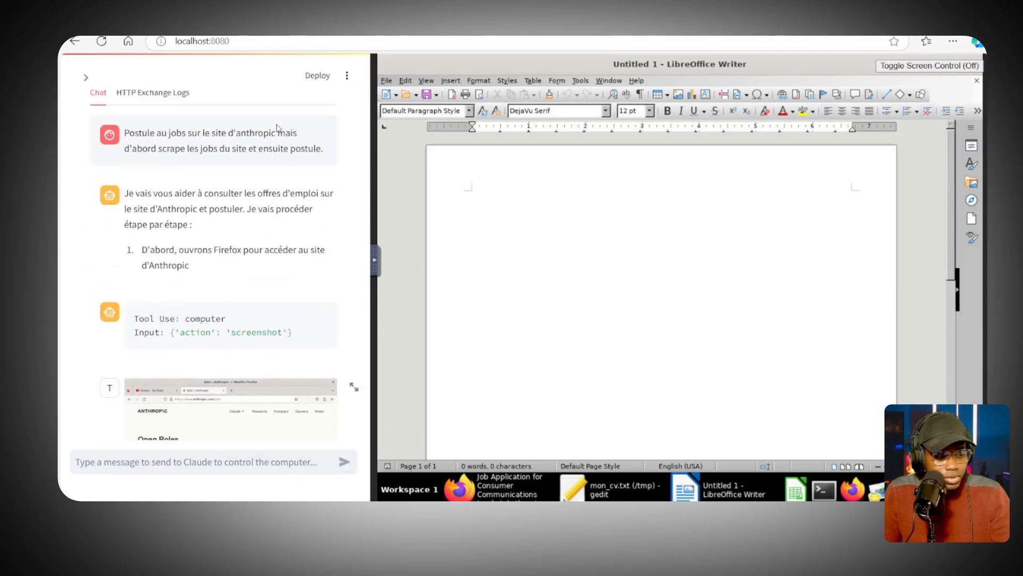
{"action": "scroll", "coordinate": [276, 128], "scroll_direction": "down", "scroll_amount": 6}
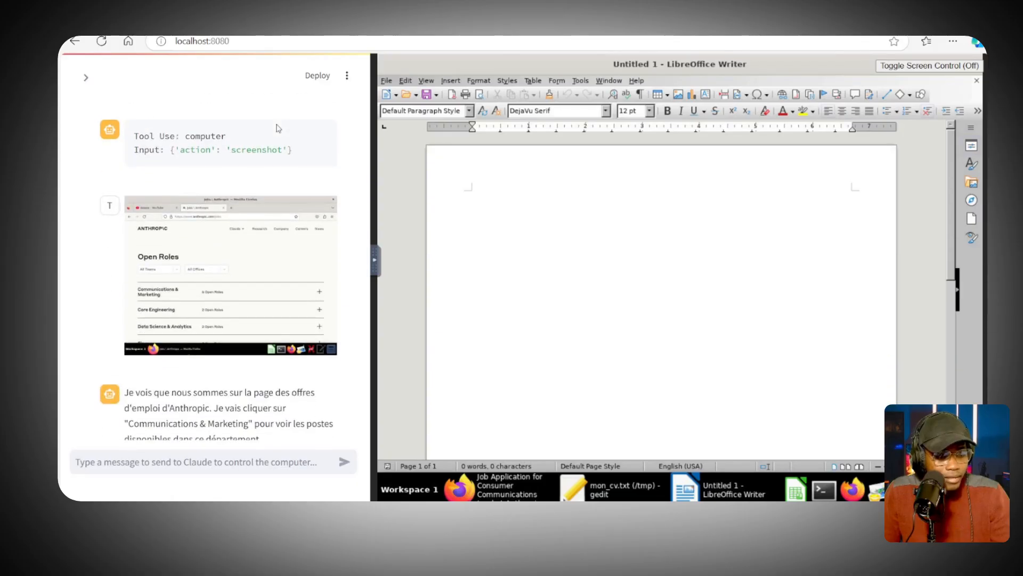
Step: Read through Claude's logged actions in the chat, from the Anthropic open roles page past the CV request to the traceback
{"action": "scroll", "coordinate": [277, 128], "scroll_direction": "down", "scroll_amount": 10}
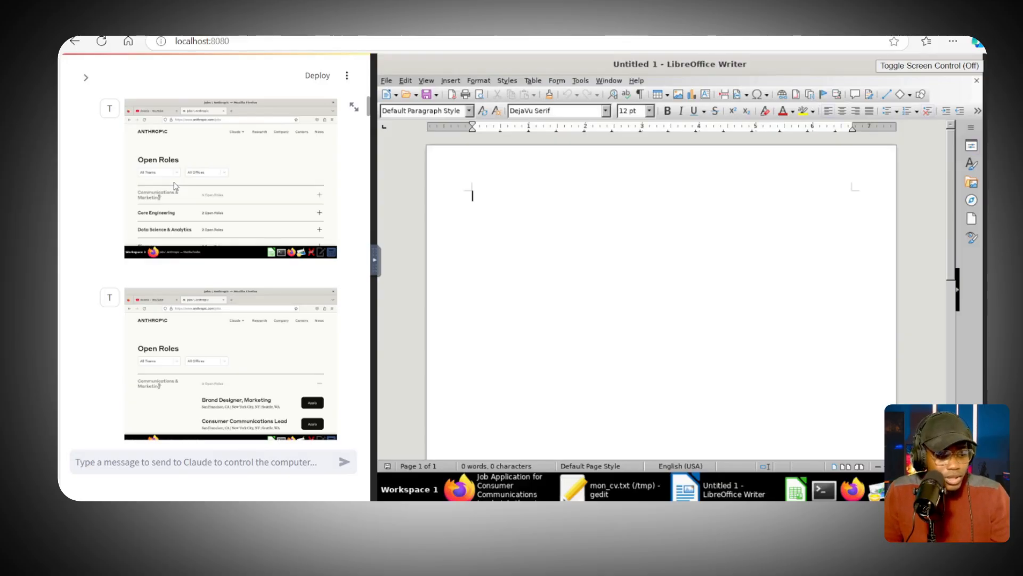
{"action": "scroll", "coordinate": [176, 185], "scroll_direction": "down", "scroll_amount": 10}
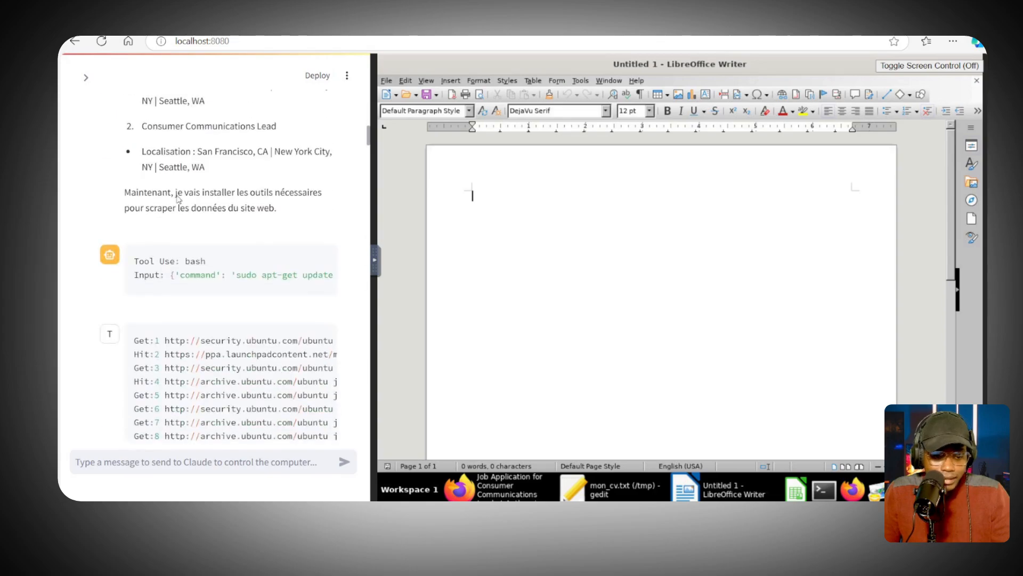
{"action": "scroll", "coordinate": [178, 194], "scroll_direction": "down", "scroll_amount": 15}
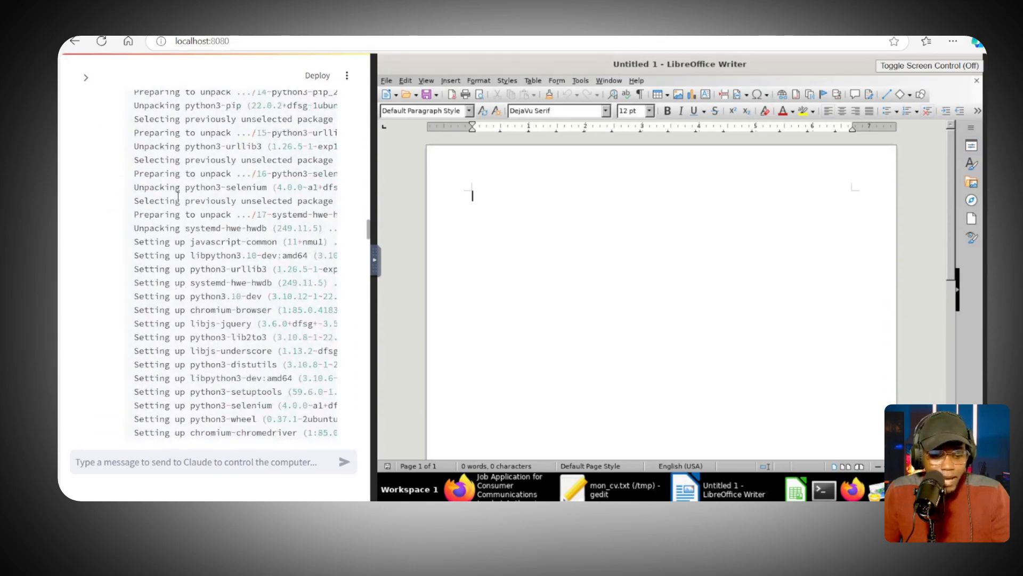
{"action": "scroll", "coordinate": [178, 196], "scroll_direction": "down", "scroll_amount": 7}
{"action": "scroll", "coordinate": [178, 195], "scroll_direction": "up", "scroll_amount": 15}
{"action": "scroll", "coordinate": [178, 195], "scroll_direction": "down", "scroll_amount": 4}
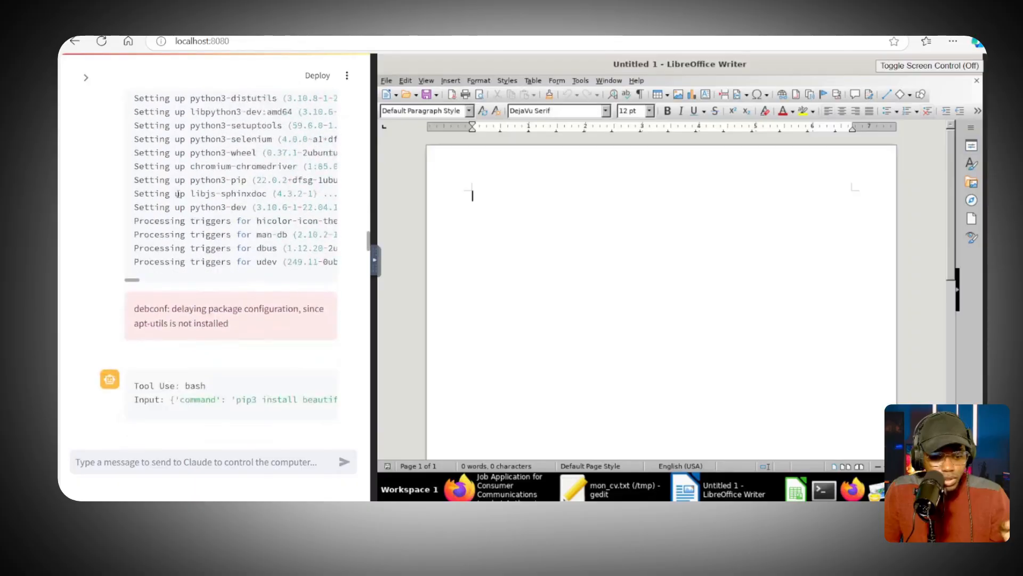
{"action": "scroll", "coordinate": [178, 195], "scroll_direction": "down", "scroll_amount": 20}
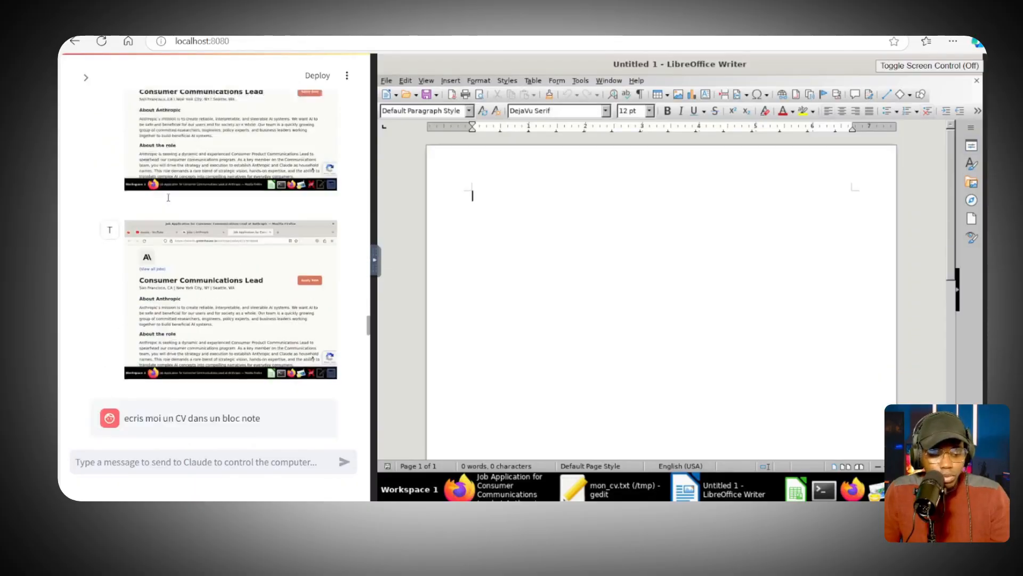
{"action": "scroll", "coordinate": [168, 198], "scroll_direction": "down", "scroll_amount": 15}
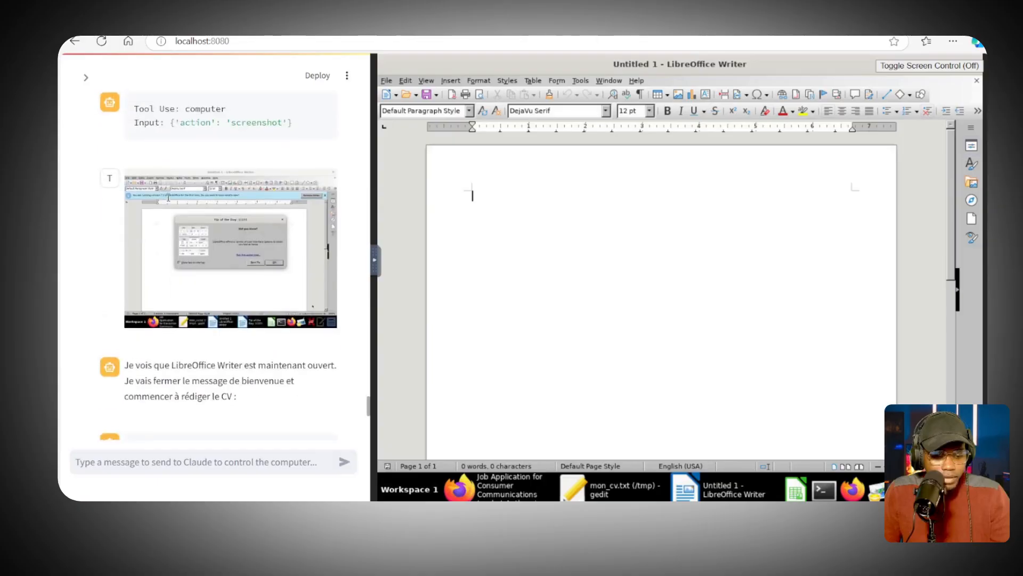
{"action": "scroll", "coordinate": [169, 198], "scroll_direction": "down", "scroll_amount": 15}
{"action": "scroll", "coordinate": [169, 198], "scroll_direction": "up", "scroll_amount": 10}
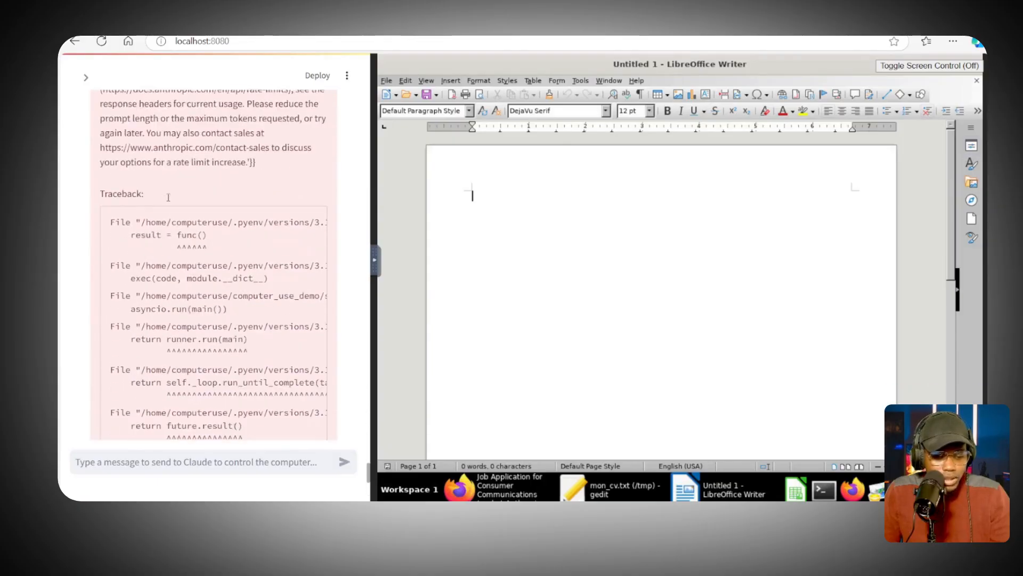
{"action": "scroll", "coordinate": [168, 198], "scroll_direction": "down", "scroll_amount": 10}
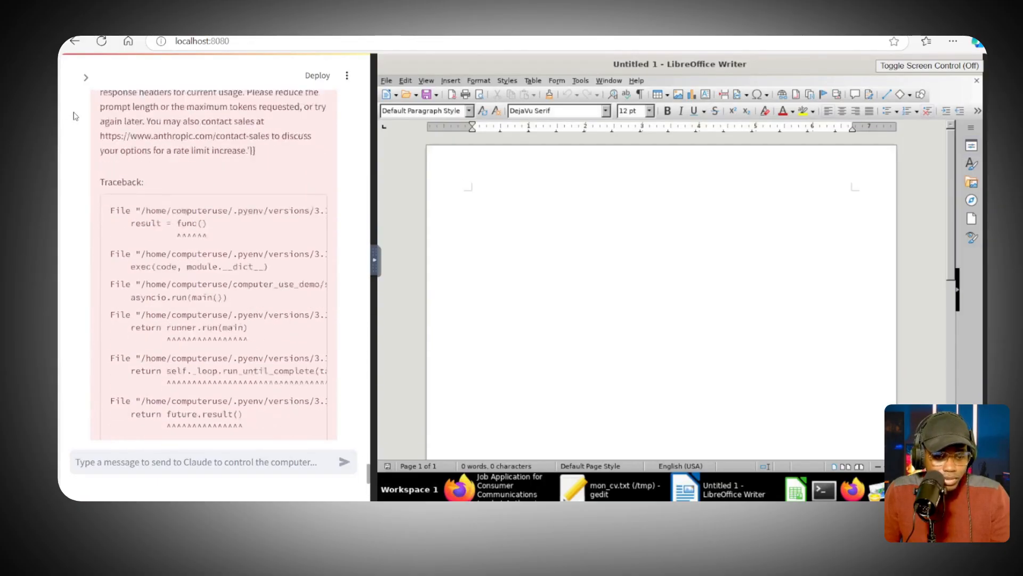
Step: Examine the error message above the traceback in the chat and highlight its error type
{"action": "scroll", "coordinate": [249, 242], "scroll_direction": "up", "scroll_amount": 5}
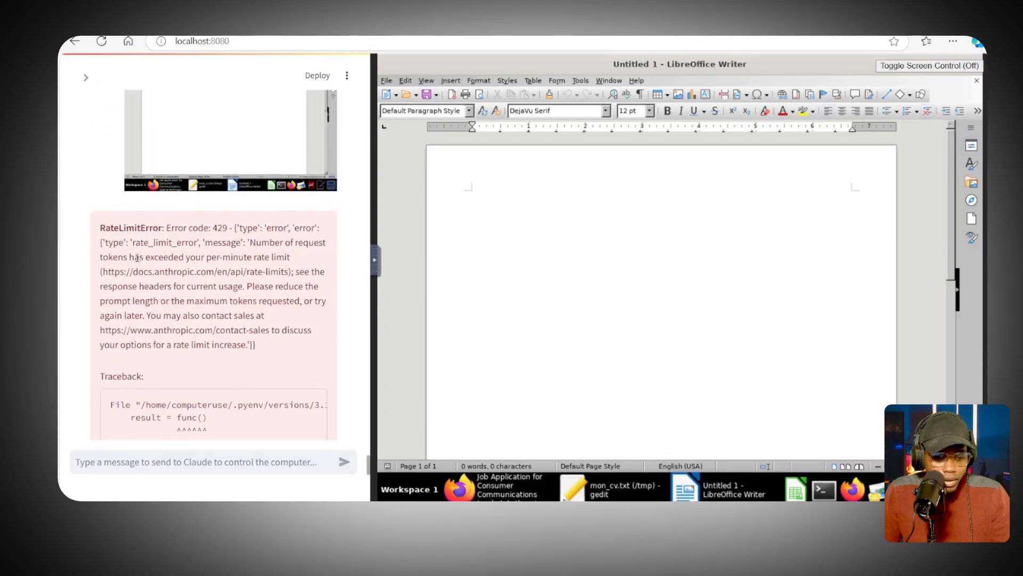
{"action": "left_click_drag", "start_coordinate": [140, 244], "coordinate": [198, 243]}
{"action": "left_click", "coordinate": [165, 270]}
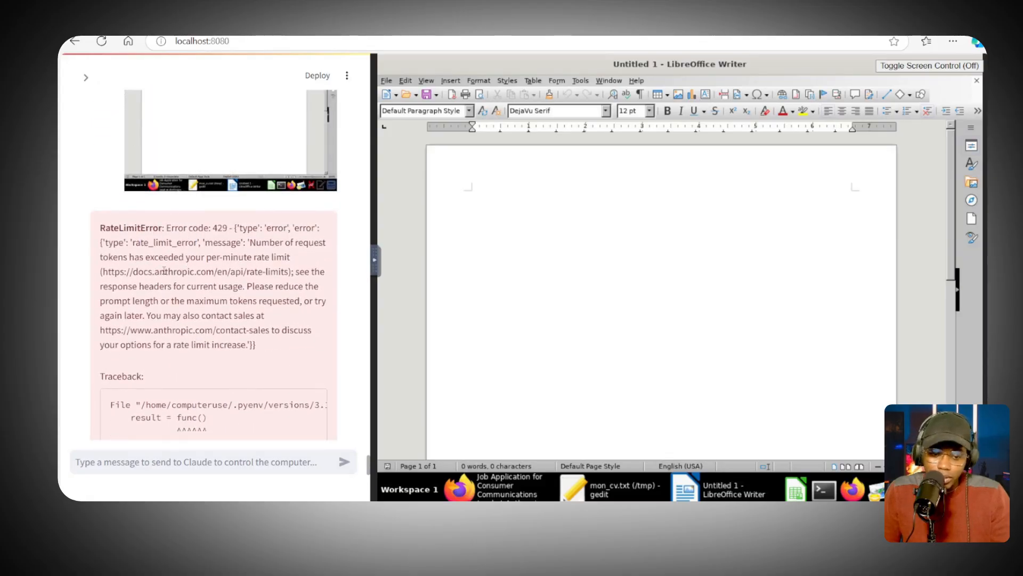
{"action": "left_click_drag", "start_coordinate": [132, 243], "coordinate": [202, 242]}
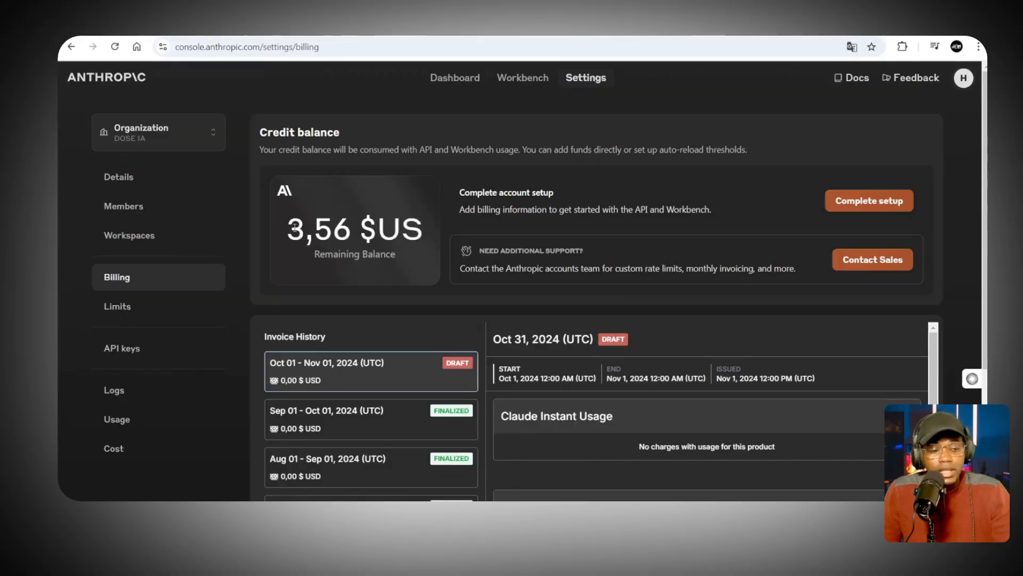
Step: Check the remaining credit balance on the Anthropic Console billing page by highlighting the amount
{"action": "left_click_drag", "start_coordinate": [290, 228], "coordinate": [441, 220]}
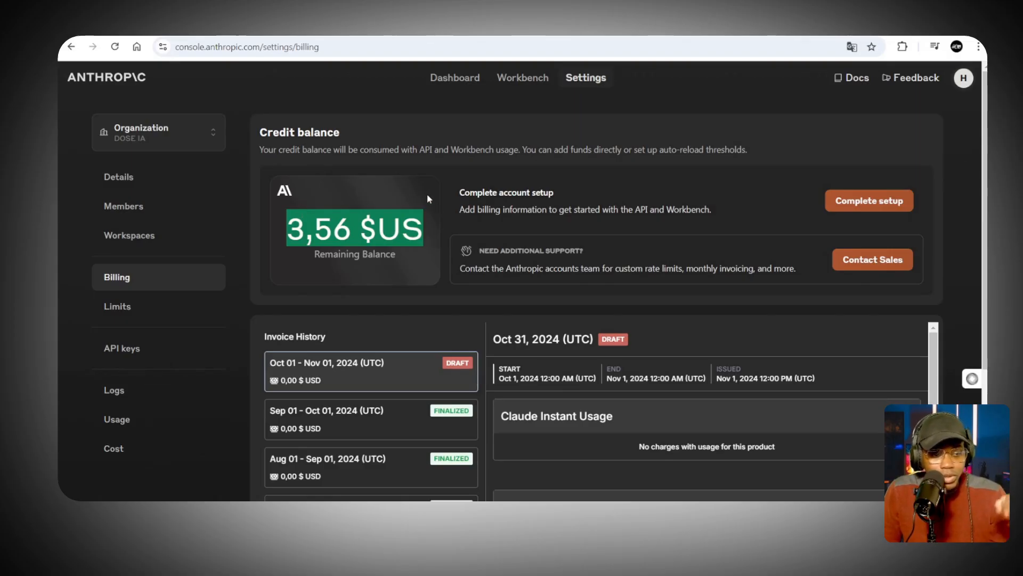
{"action": "left_click", "coordinate": [315, 219]}
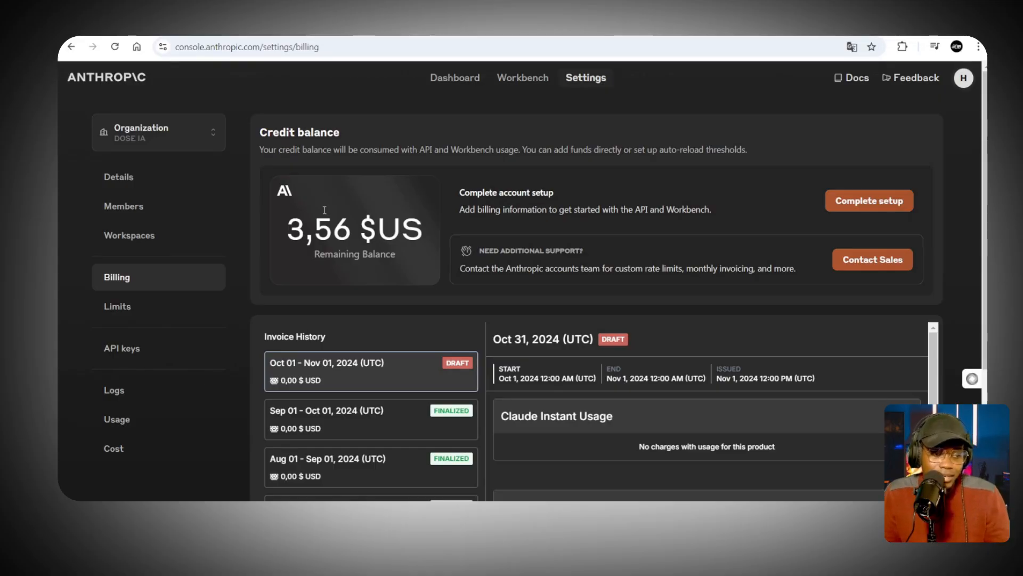
{"action": "triple_click", "coordinate": [290, 224]}
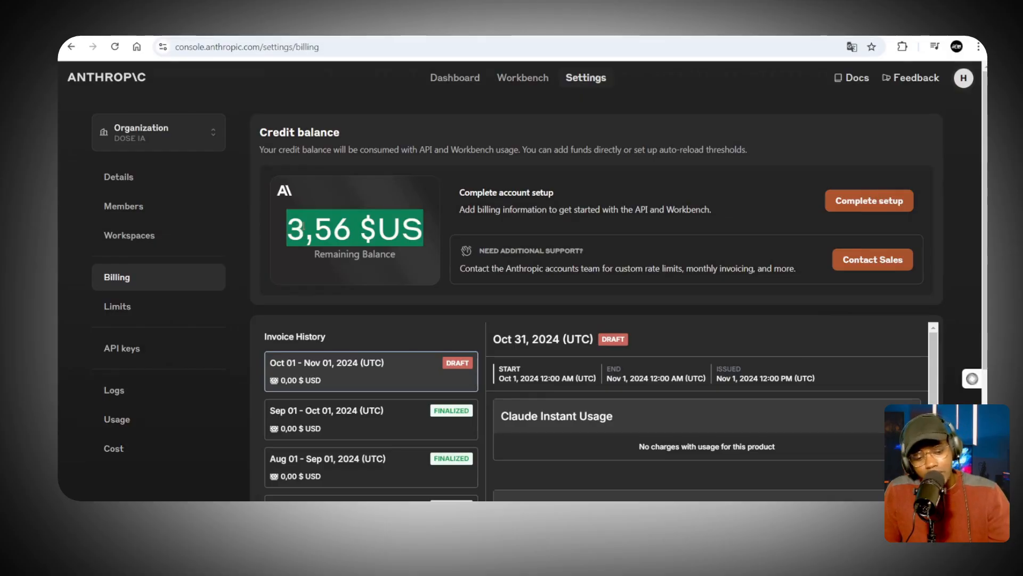
{"action": "left_click", "coordinate": [292, 227]}
{"action": "left_click_drag", "start_coordinate": [291, 226], "coordinate": [428, 227]}
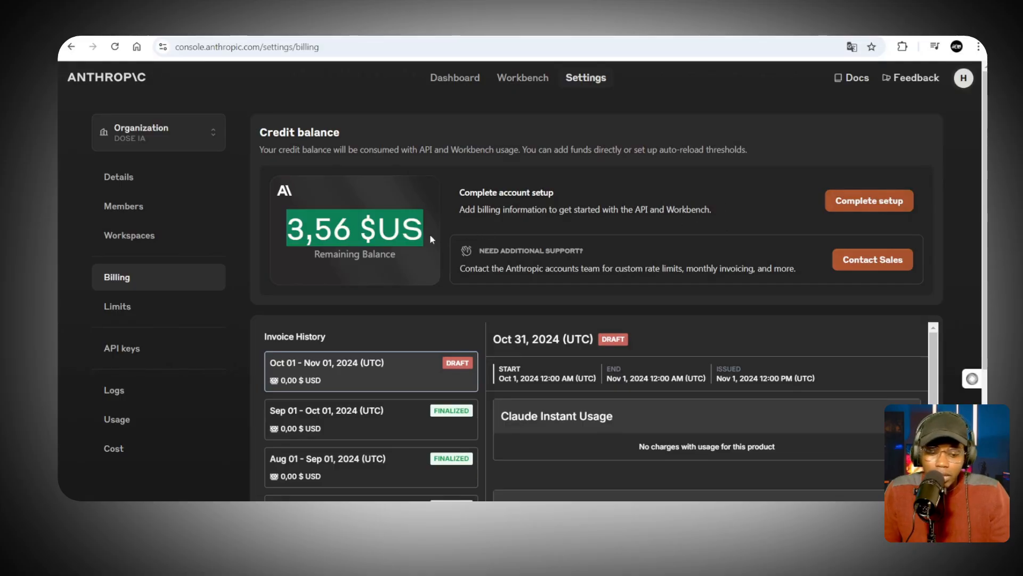
{"action": "left_click", "coordinate": [385, 246]}
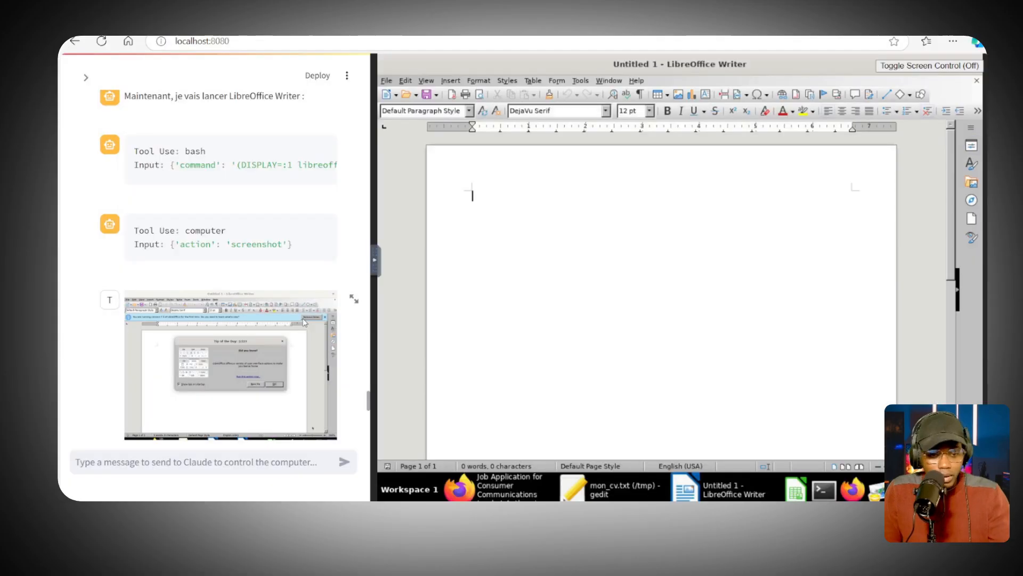
Step: Send Claude the message "ecris moi un CV sous bloc note" in the Computer Use Demo chat
{"action": "scroll", "coordinate": [307, 328], "scroll_direction": "up", "scroll_amount": 3}
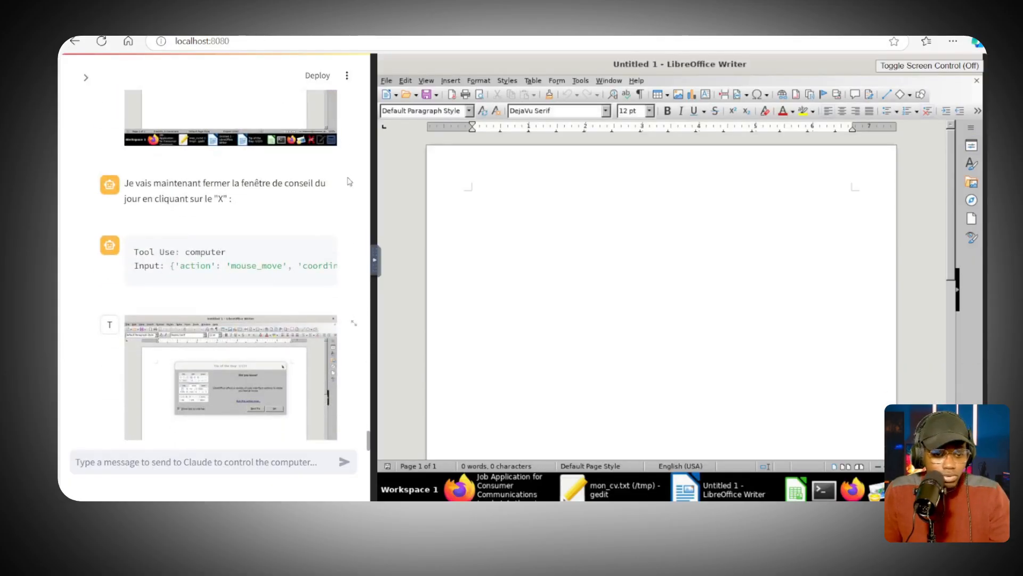
{"action": "scroll", "coordinate": [337, 197], "scroll_direction": "down", "scroll_amount": 15}
{"action": "scroll", "coordinate": [337, 198], "scroll_direction": "down", "scroll_amount": 5}
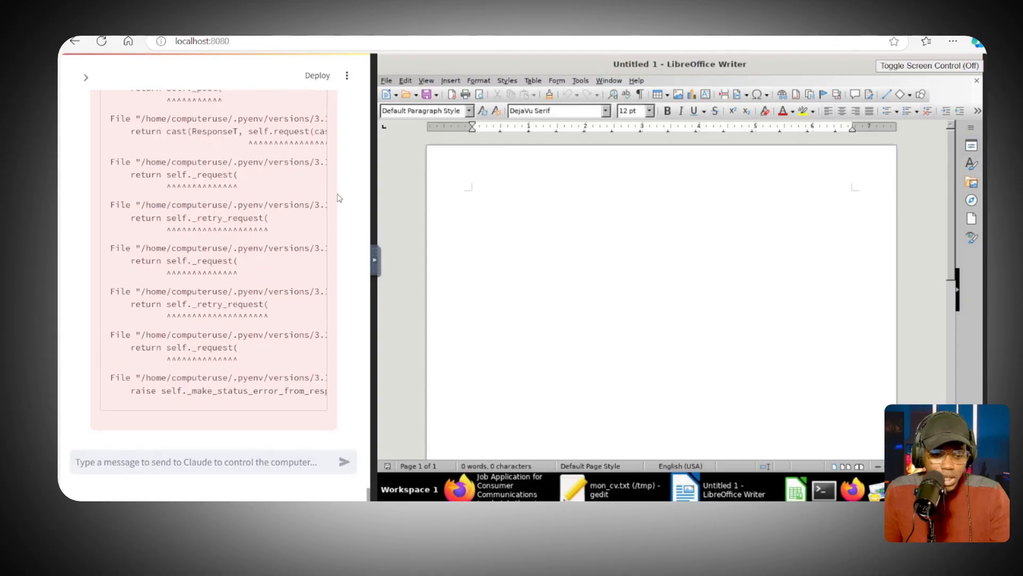
{"action": "left_click", "coordinate": [119, 462]}
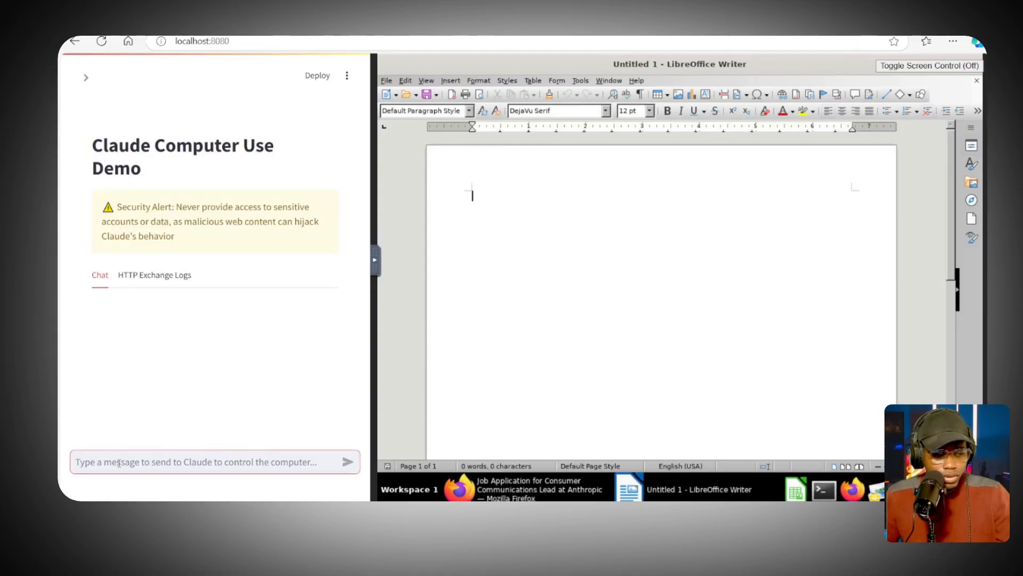
{"action": "type", "text": "eris"}
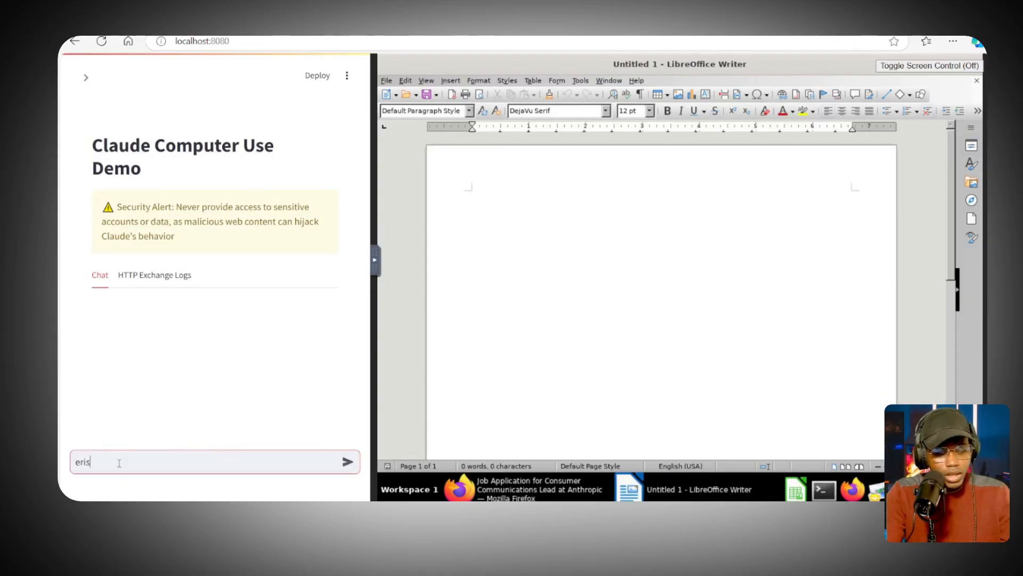
{"action": "key", "text": "ctrl+a"}
{"action": "type", "text": "ecris moi "}
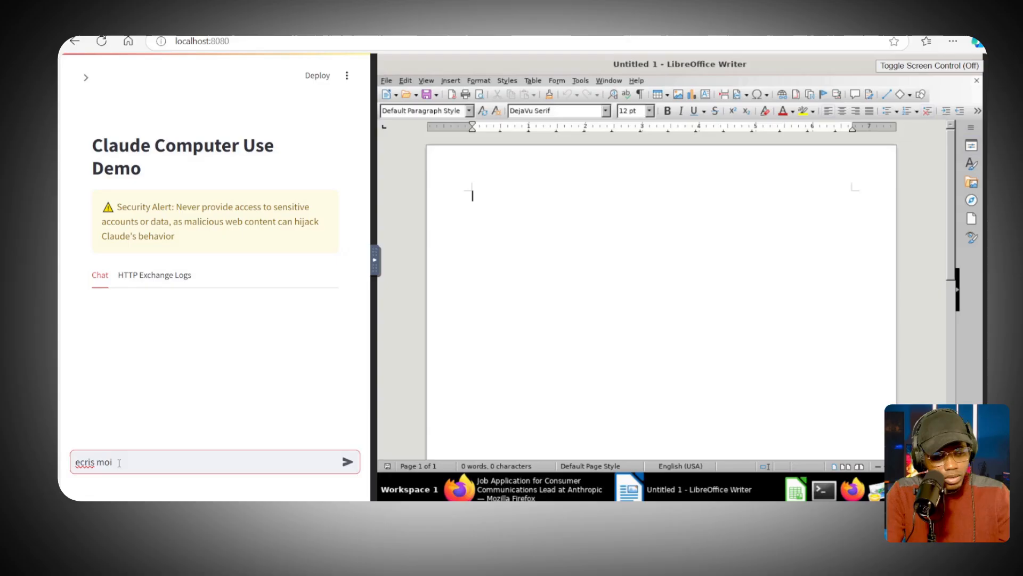
{"action": "type", "text": "un CV sous bloc note"}
{"action": "key", "text": "Return"}
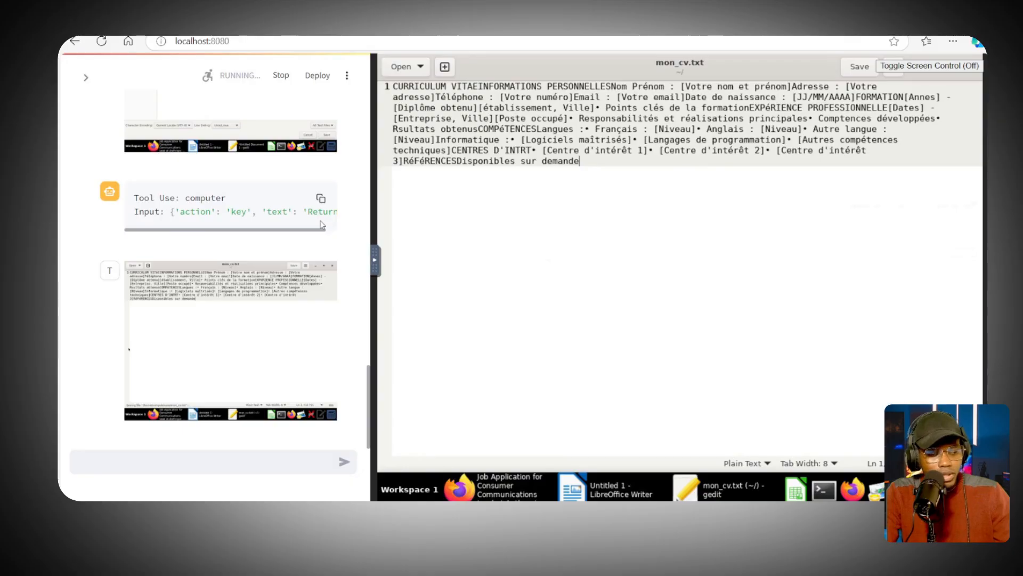
Step: Send Claude the follow-up "fais moi un mise en forme du cv que tu viens d'écrire car il est illisible"
{"action": "left_click", "coordinate": [223, 463]}
{"action": "type", "text": "fais moi"}
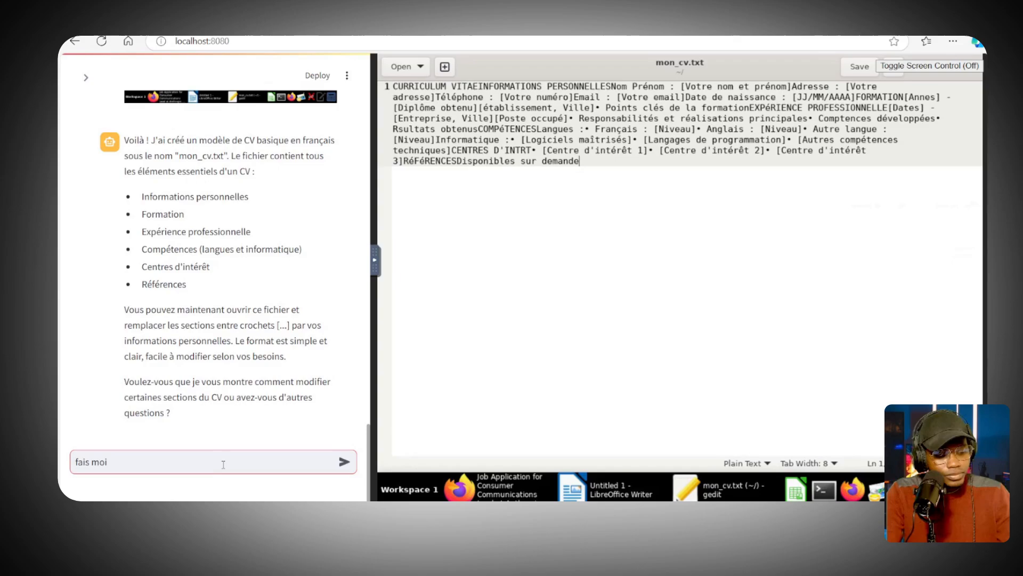
{"action": "type", "text": " un mise en forme du cv que tu vien"}
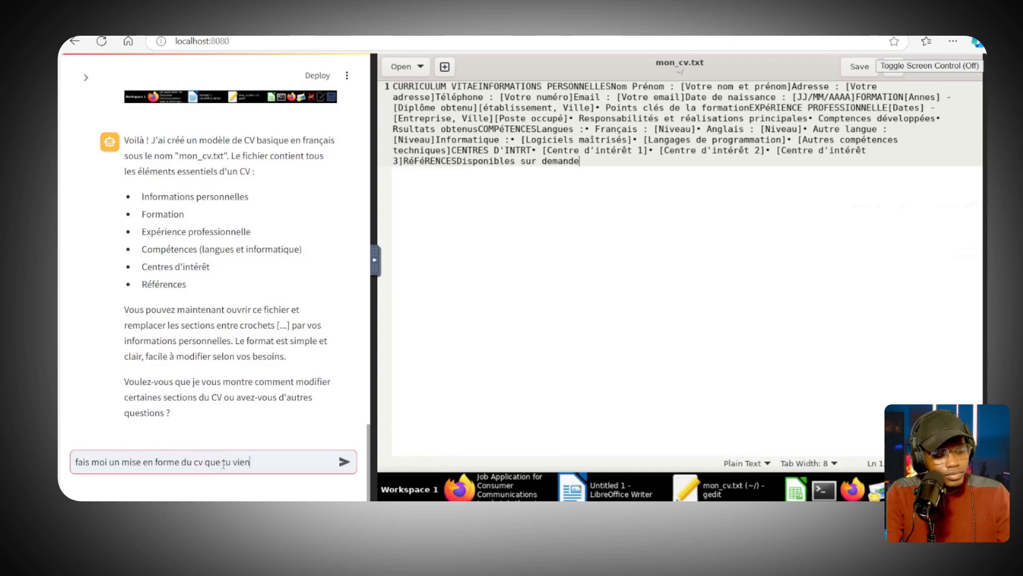
{"action": "type", "text": "s d'écrire car il est illi"}
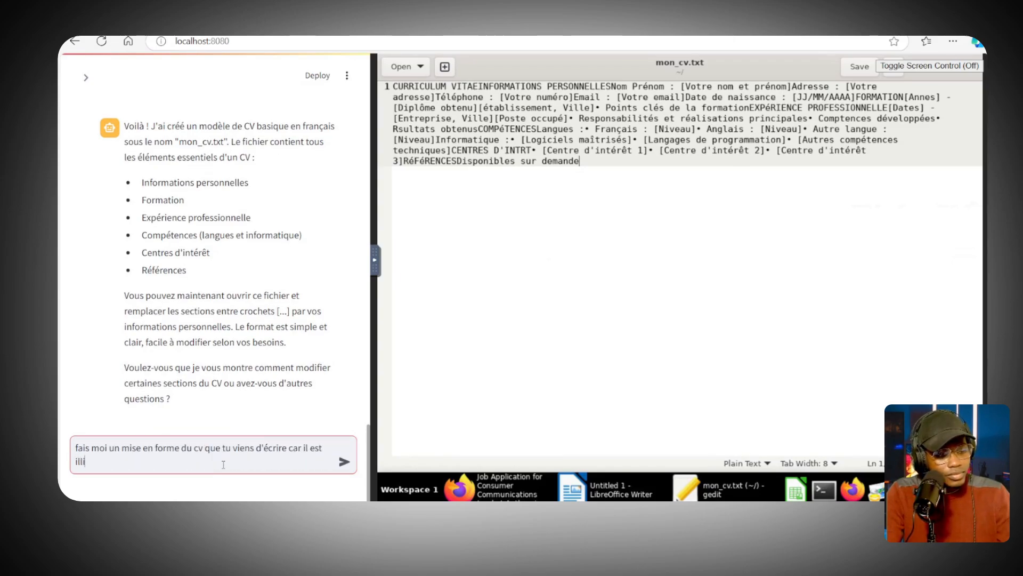
{"action": "type", "text": "sible"}
{"action": "key", "text": "Return"}
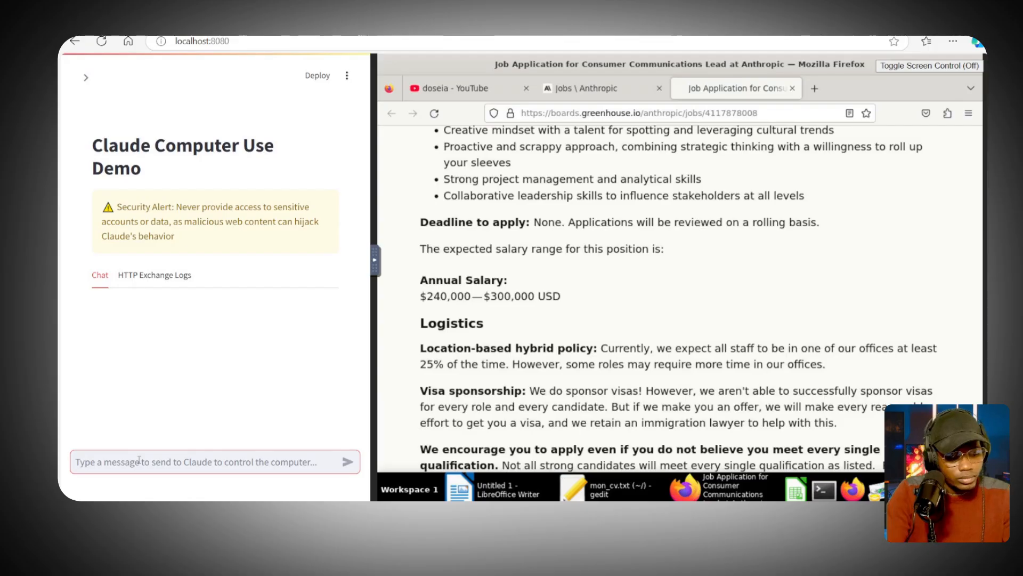
Step: Ask Claude "Quelle est la météo de new york actuellement ?" in the demo chat
{"action": "type", "text": "Quelle est la météo de new y"}
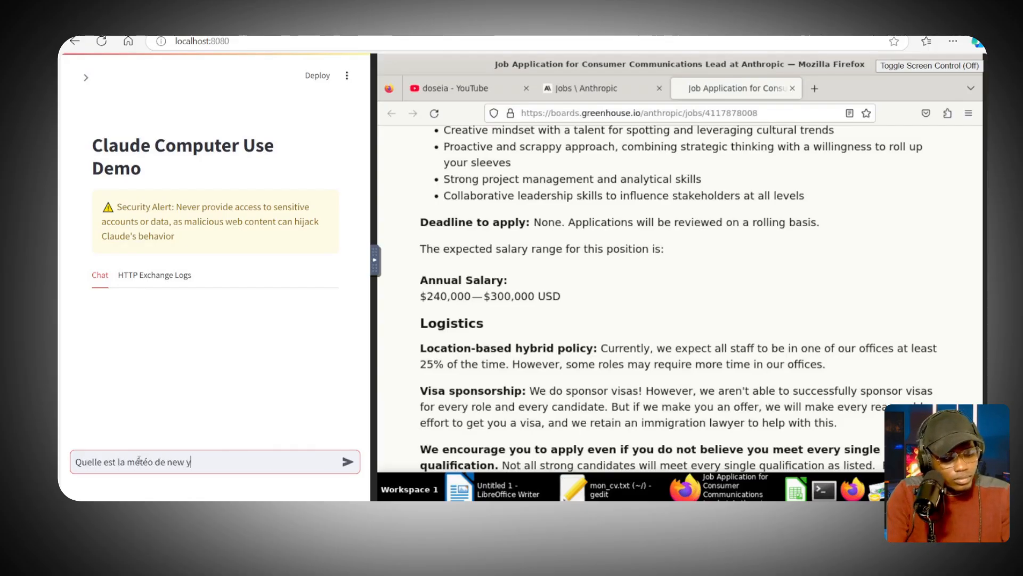
{"action": "type", "text": "ork actuellement ."}
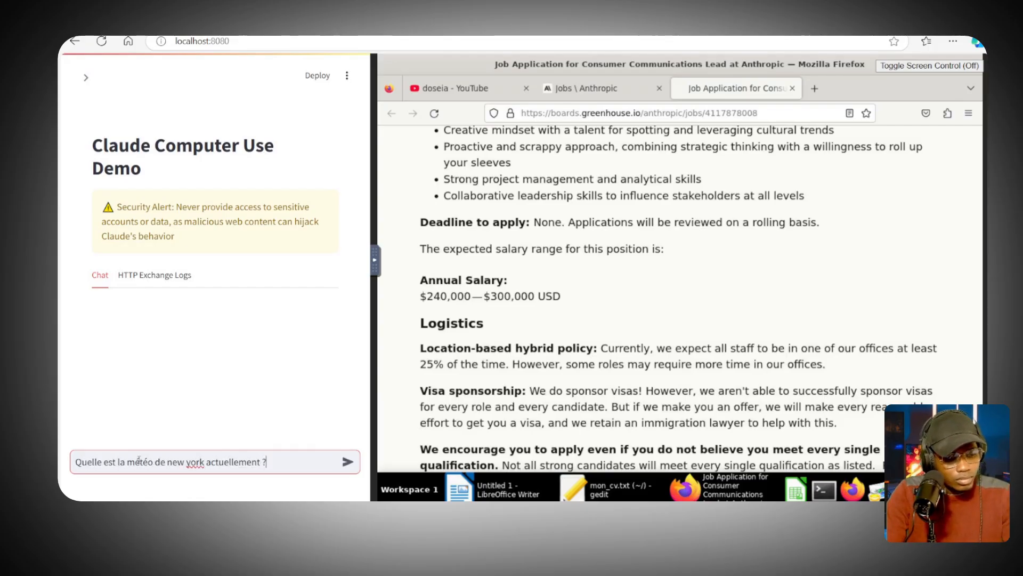
{"action": "key", "text": "Return"}
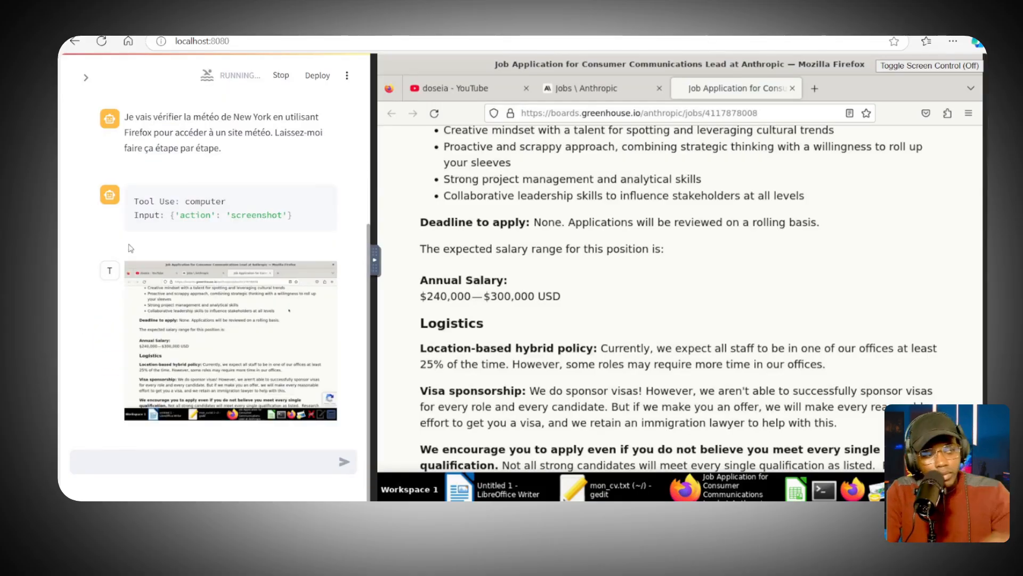
Step: Review Claude's answer to the New York weather question and the logged actions and screenshots that led to it
{"action": "scroll", "coordinate": [131, 249], "scroll_direction": "up", "scroll_amount": 5}
{"action": "scroll", "coordinate": [132, 245], "scroll_direction": "down", "scroll_amount": 1}
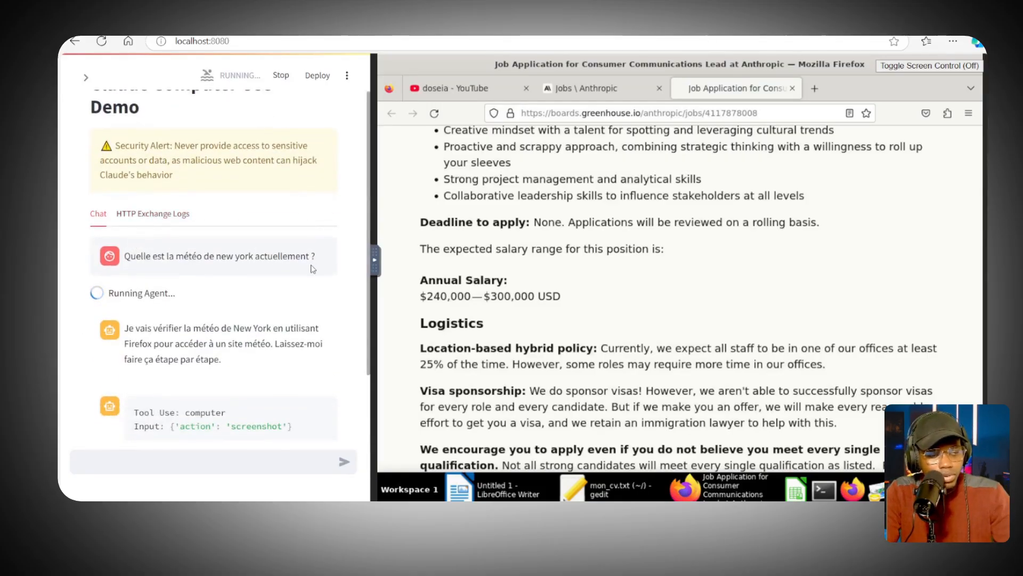
{"action": "scroll", "coordinate": [312, 268], "scroll_direction": "down", "scroll_amount": 4}
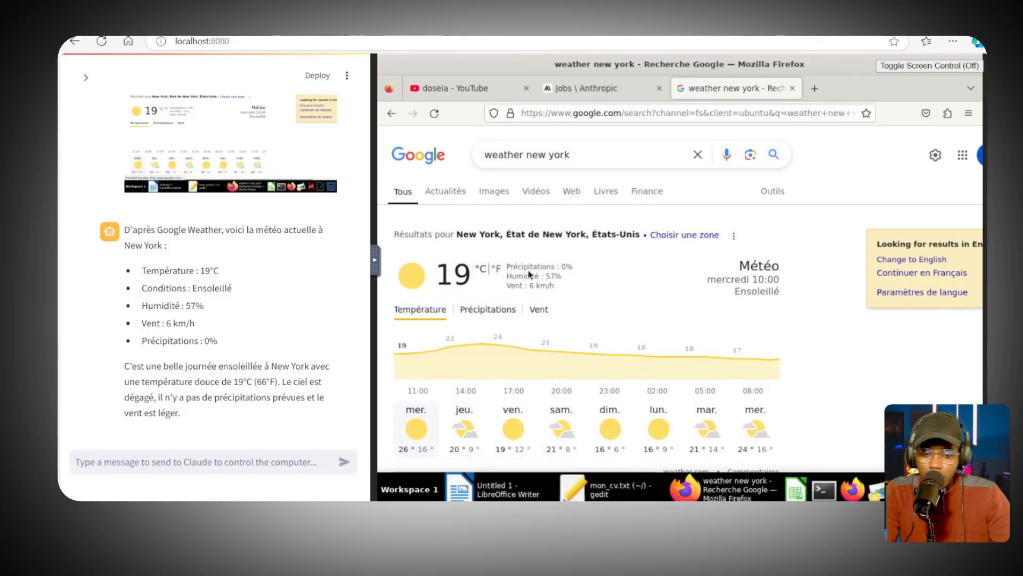
{"action": "scroll", "coordinate": [298, 242], "scroll_direction": "up", "scroll_amount": 2}
{"action": "scroll", "coordinate": [298, 243], "scroll_direction": "up", "scroll_amount": 4}
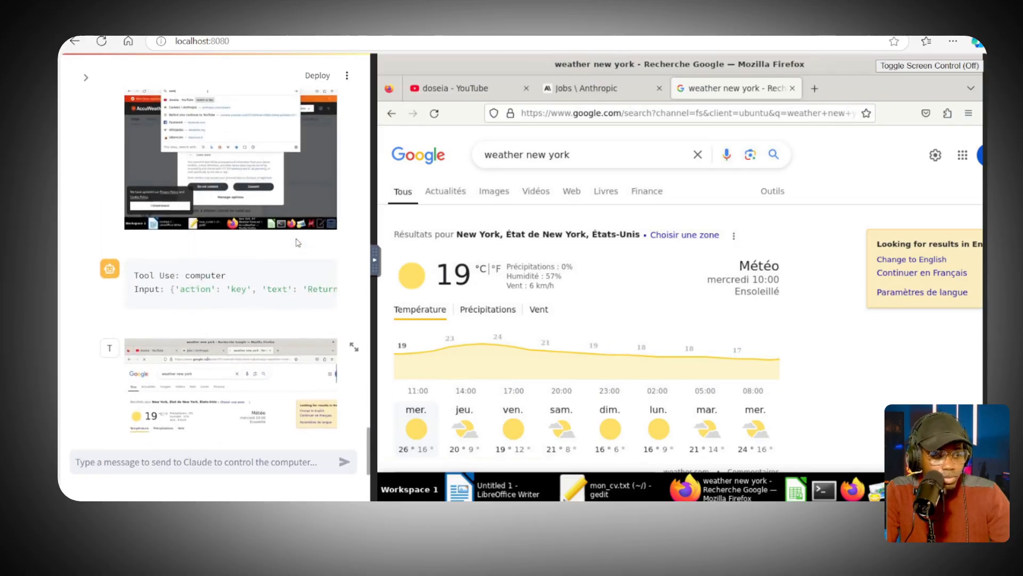
{"action": "scroll", "coordinate": [297, 243], "scroll_direction": "down", "scroll_amount": 5}
{"action": "scroll", "coordinate": [298, 243], "scroll_direction": "up", "scroll_amount": 9}
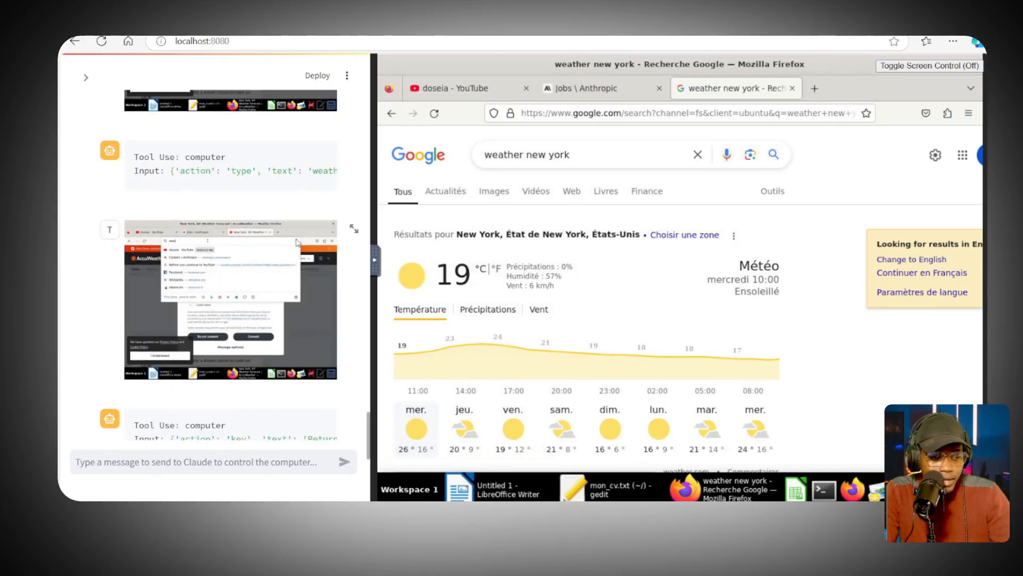
{"action": "scroll", "coordinate": [298, 243], "scroll_direction": "up", "scroll_amount": 7}
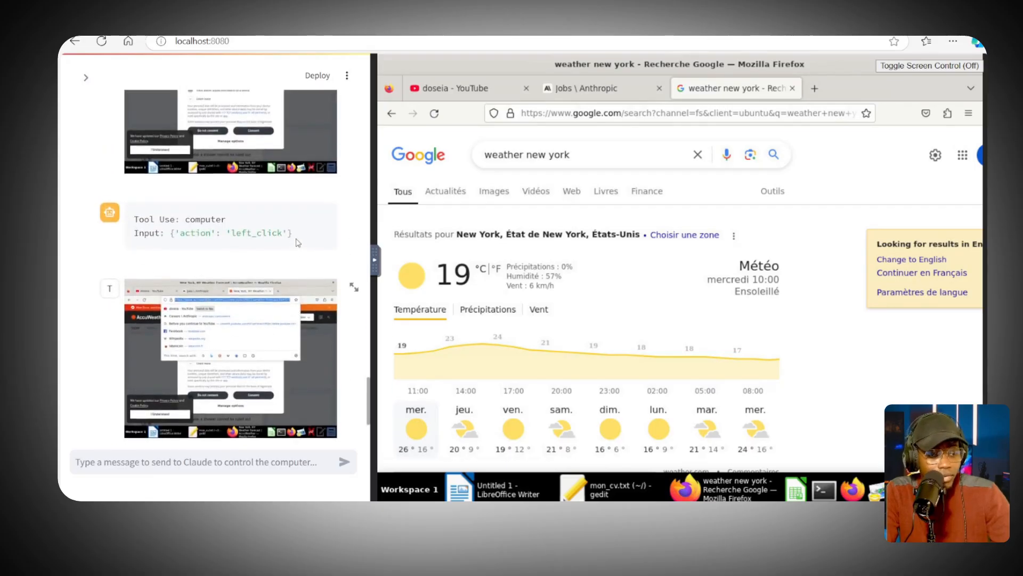
{"action": "scroll", "coordinate": [298, 243], "scroll_direction": "down", "scroll_amount": 5}
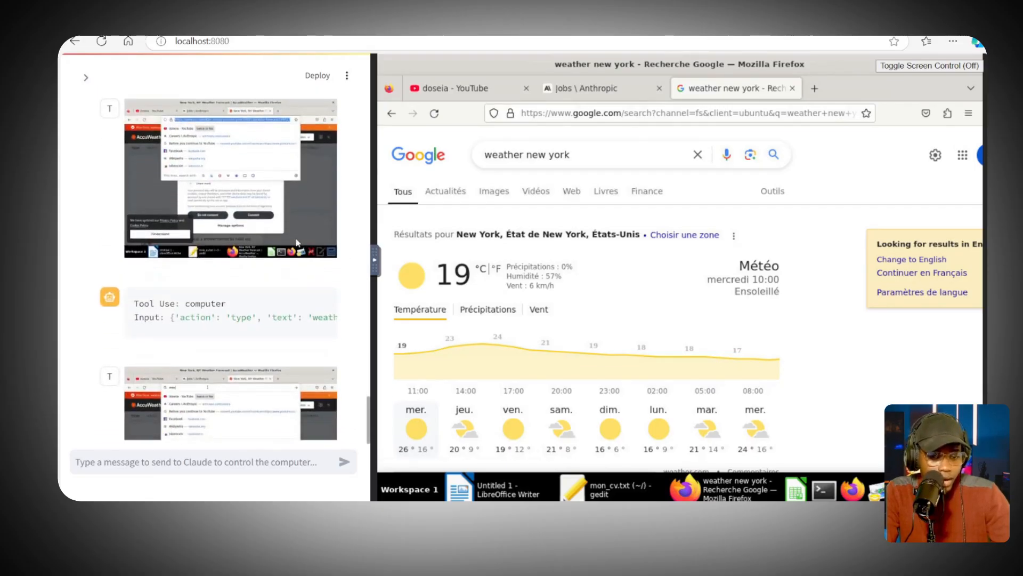
Step: Take over the virtual desktop with screen control to open and close a new Firefox tab, and switch the control off again
{"action": "scroll", "coordinate": [297, 243], "scroll_direction": "down", "scroll_amount": 6}
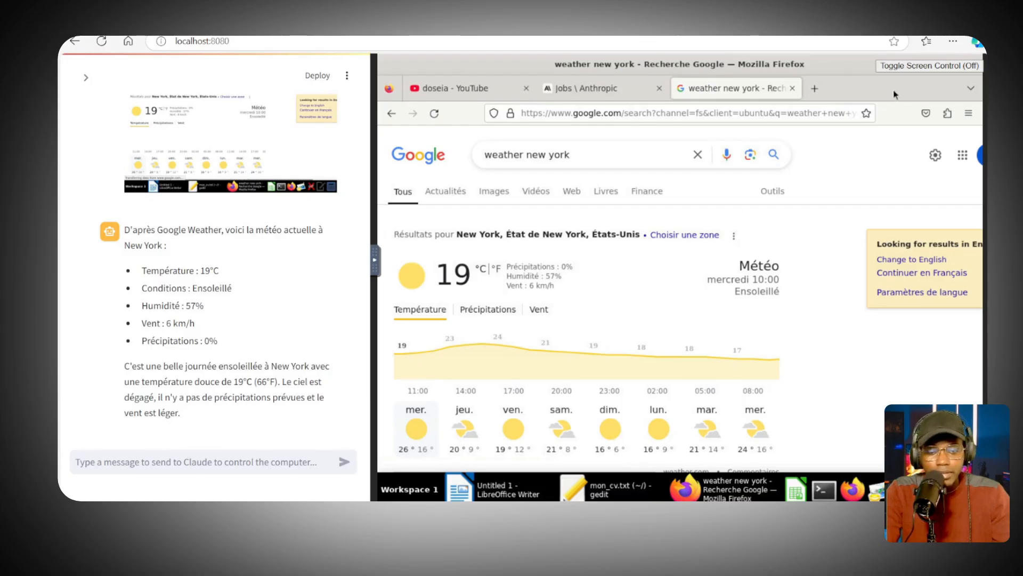
{"action": "left_click", "coordinate": [913, 68]}
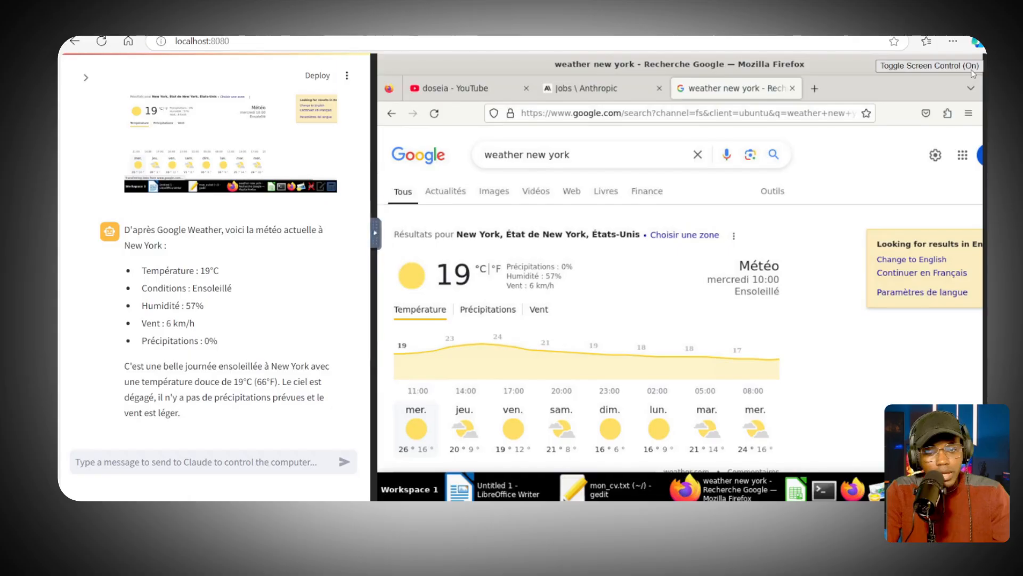
{"action": "left_click", "coordinate": [813, 92]}
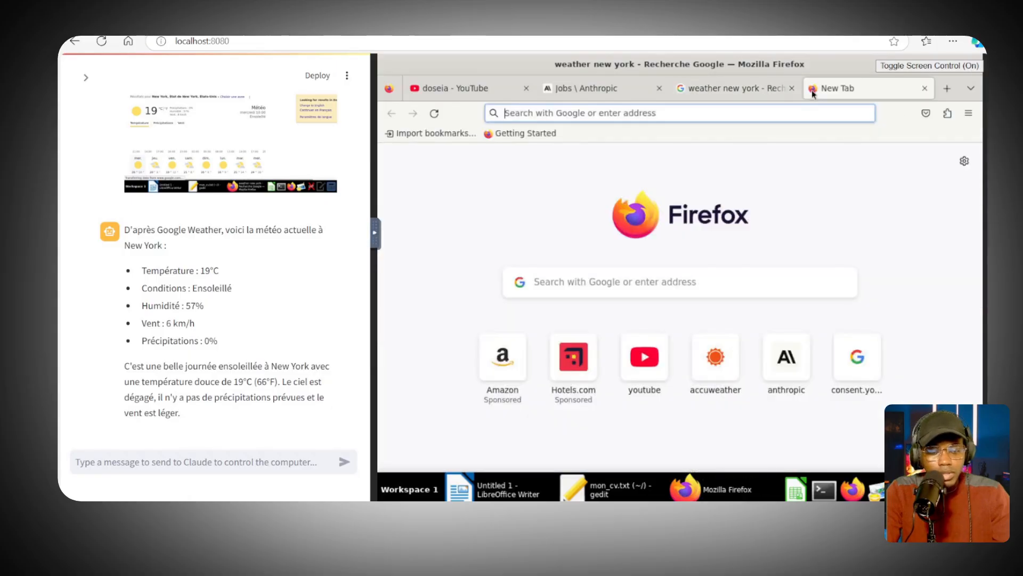
{"action": "left_click", "coordinate": [925, 88]}
{"action": "left_click", "coordinate": [945, 65]}
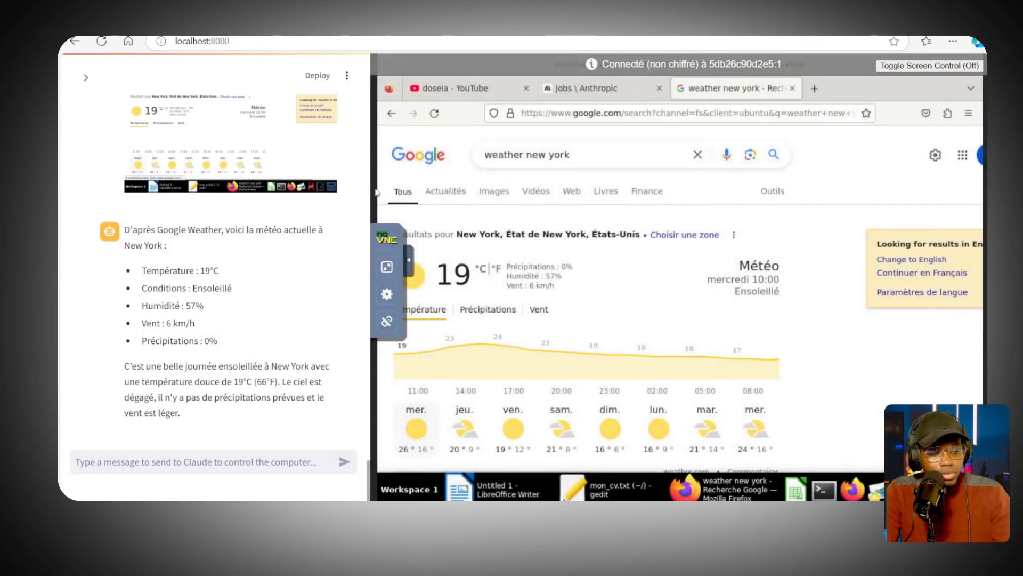
{"action": "left_click", "coordinate": [151, 461]}
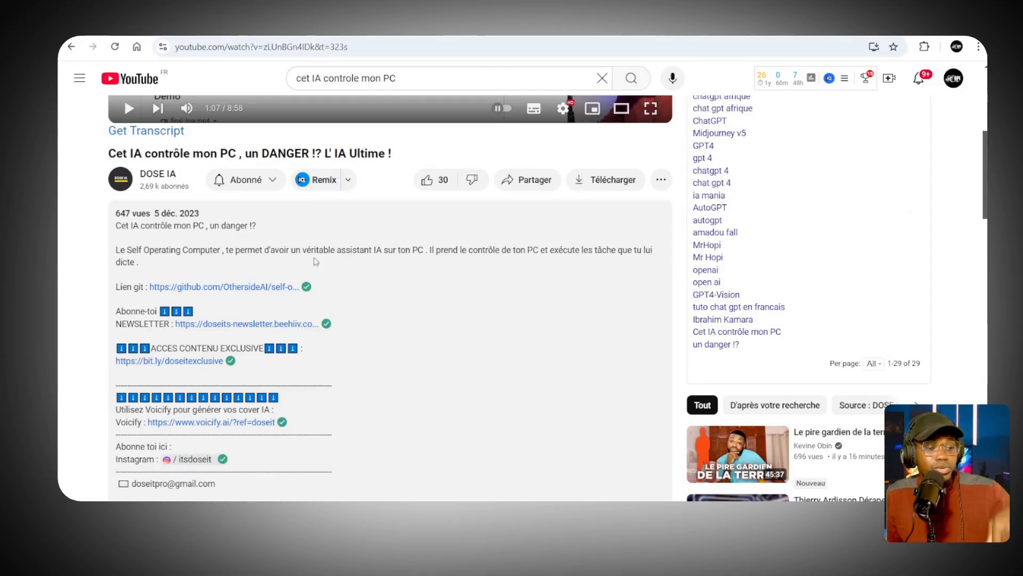
Step: Look over the YouTube page of the video "Cet IA contrôle mon PC , un DANGER !? L' IA Ultime !", from its description up to the player
{"action": "scroll", "coordinate": [373, 279], "scroll_direction": "up", "scroll_amount": 3}
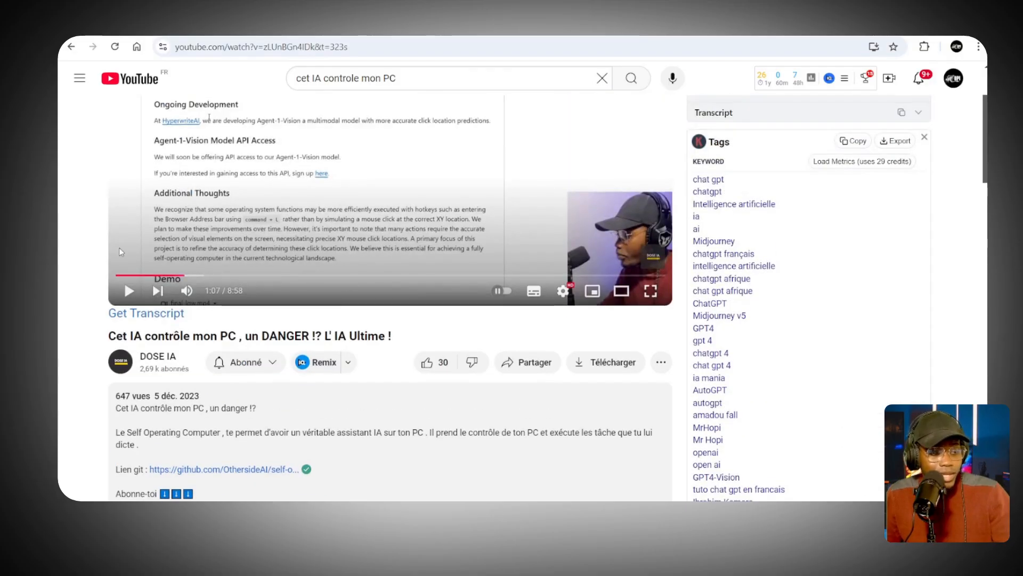
{"action": "scroll", "coordinate": [120, 248], "scroll_direction": "up", "scroll_amount": 1}
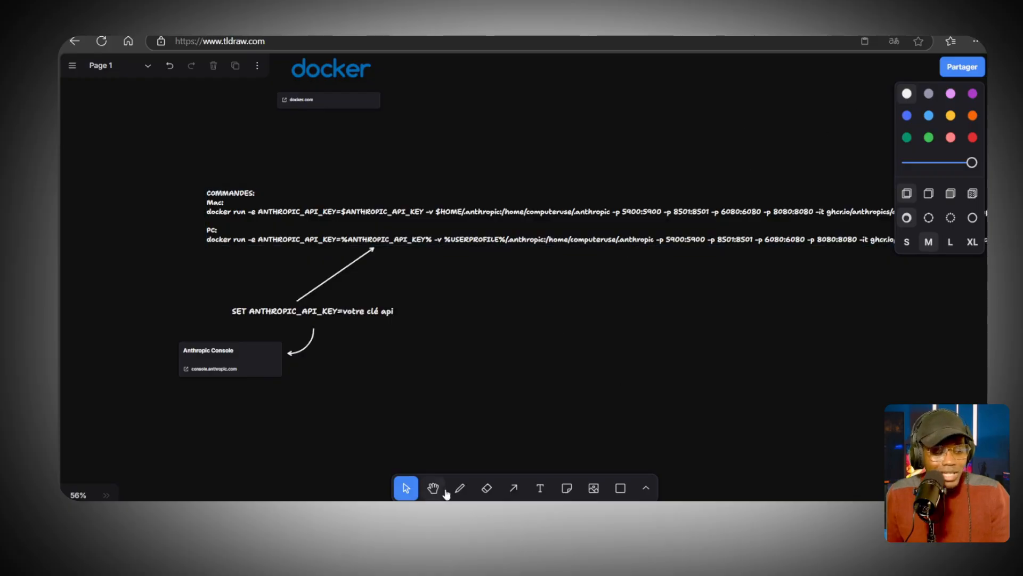
Step: Examine the tldraw board's Docker run commands for Mac and PC, the ANTHROPIC_API_KEY instruction and the linked Anthropic and Docker cards
{"action": "left_click", "coordinate": [436, 490]}
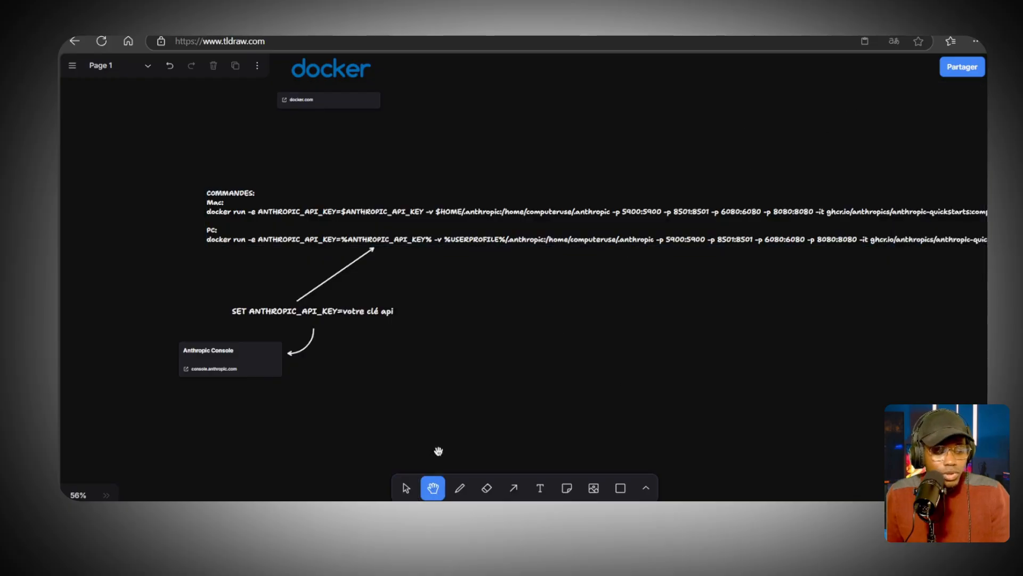
{"action": "left_click_drag", "start_coordinate": [561, 173], "coordinate": [664, 288]}
{"action": "left_click_drag", "start_coordinate": [256, 409], "coordinate": [362, 246]}
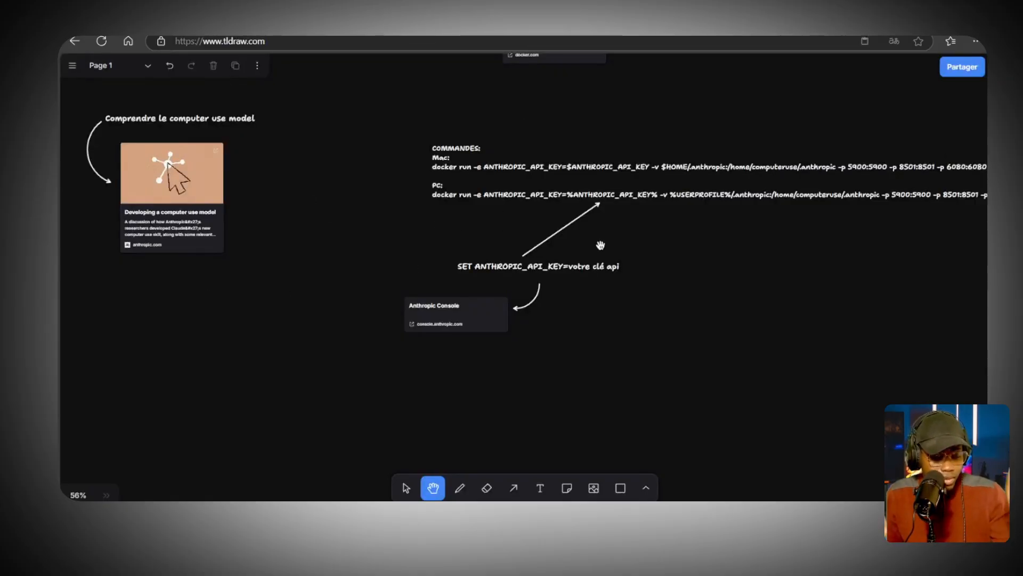
{"action": "scroll", "coordinate": [605, 349], "scroll_direction": "down", "scroll_amount": 2}
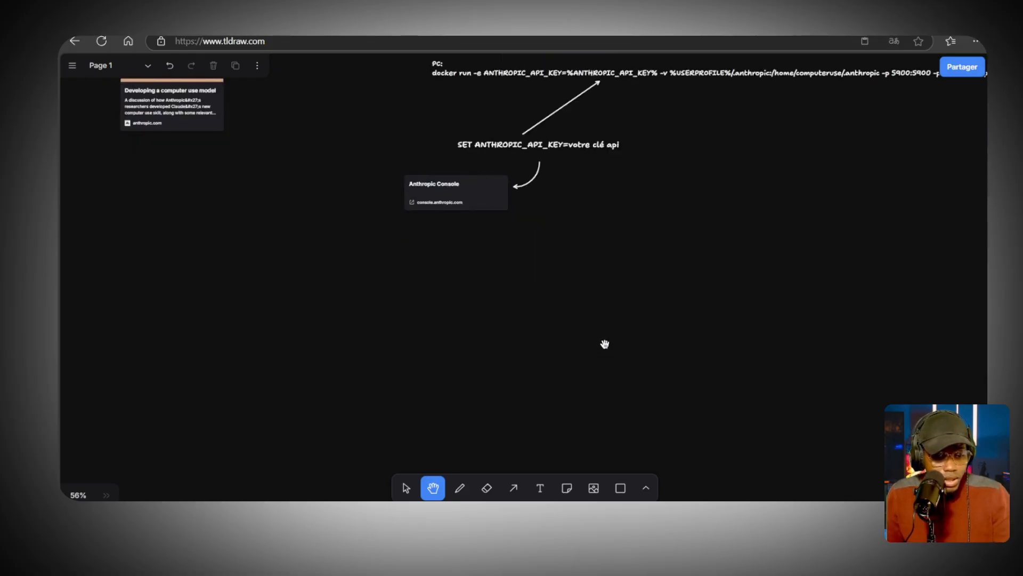
{"action": "scroll", "coordinate": [604, 337], "scroll_direction": "up", "scroll_amount": 1}
{"action": "left_click_drag", "start_coordinate": [472, 216], "coordinate": [475, 244]}
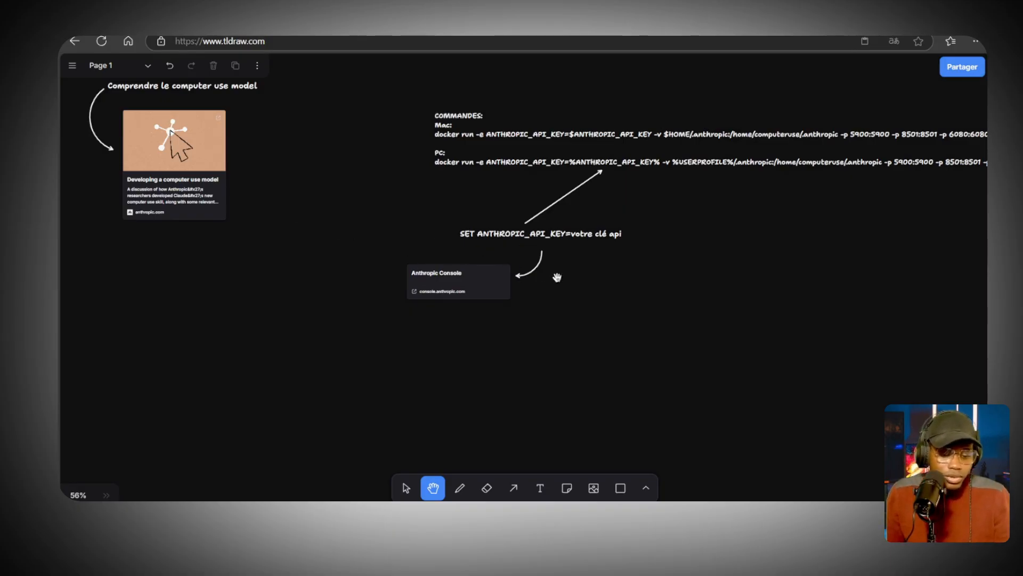
{"action": "scroll", "coordinate": [421, 220], "scroll_direction": "up", "scroll_amount": 3}
{"action": "scroll", "coordinate": [421, 219], "scroll_direction": "up", "scroll_amount": 3}
{"action": "scroll", "coordinate": [422, 220], "scroll_direction": "down", "scroll_amount": 5}
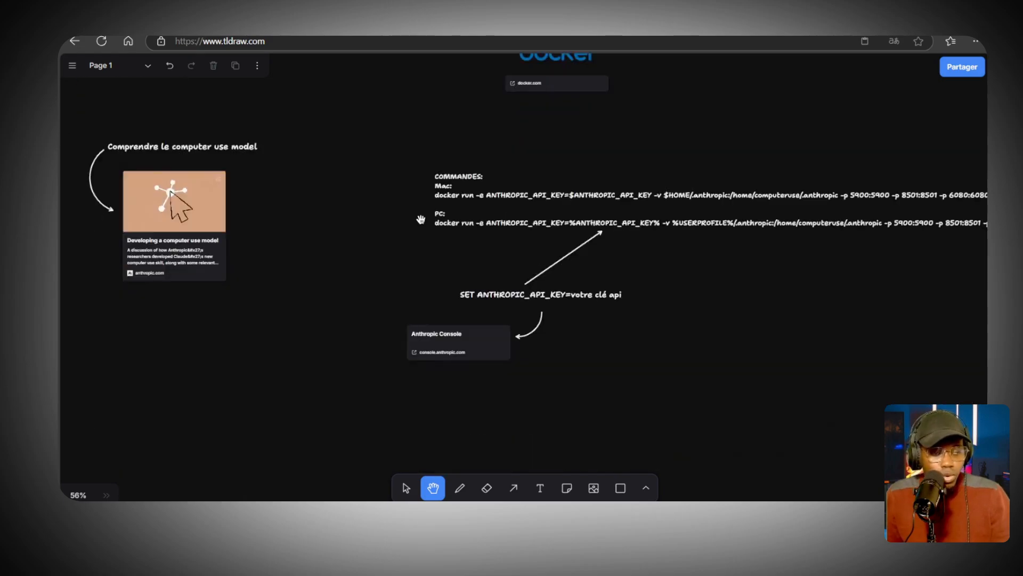
{"action": "scroll", "coordinate": [549, 160], "scroll_direction": "up", "scroll_amount": 3}
{"action": "scroll", "coordinate": [560, 225], "scroll_direction": "down", "scroll_amount": 3}
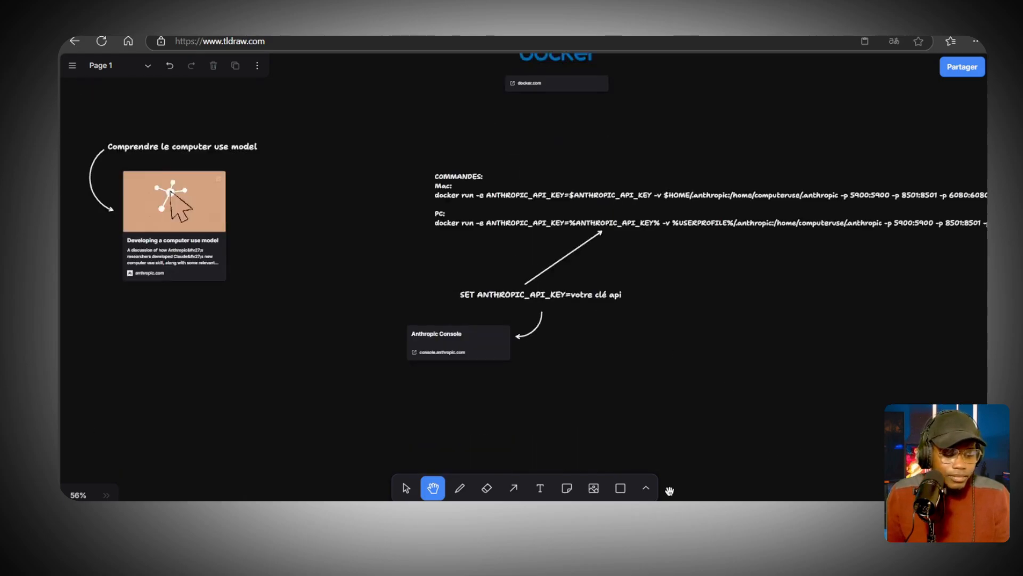
Step: Check the container list in Docker Desktop, and review the logged actions of the New York weather request back in the localhost:8080 demo chat
{"action": "key", "text": "alt+Tab"}
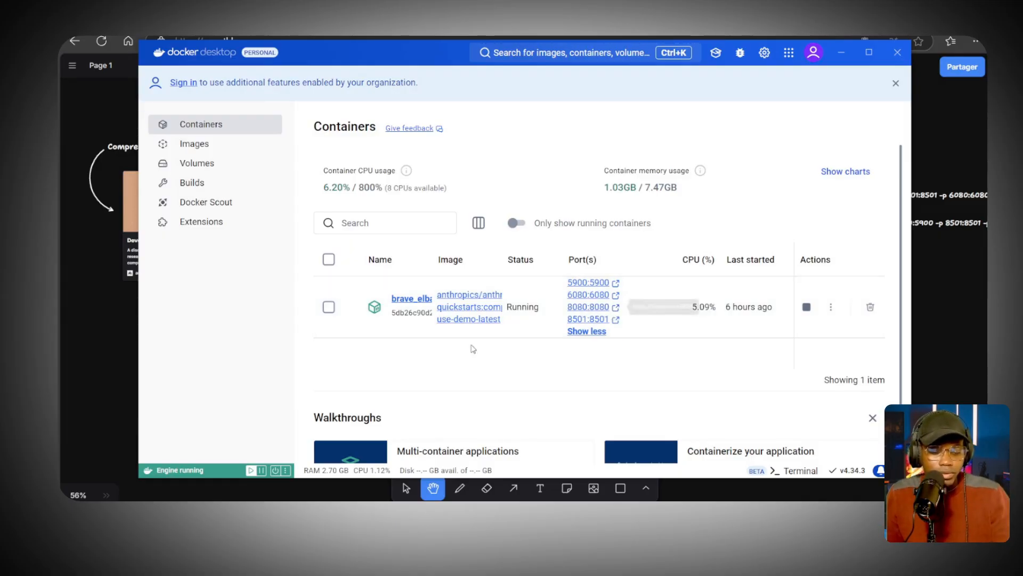
{"action": "mouse_move", "coordinate": [336, 513]}
{"action": "left_click", "coordinate": [256, 469]}
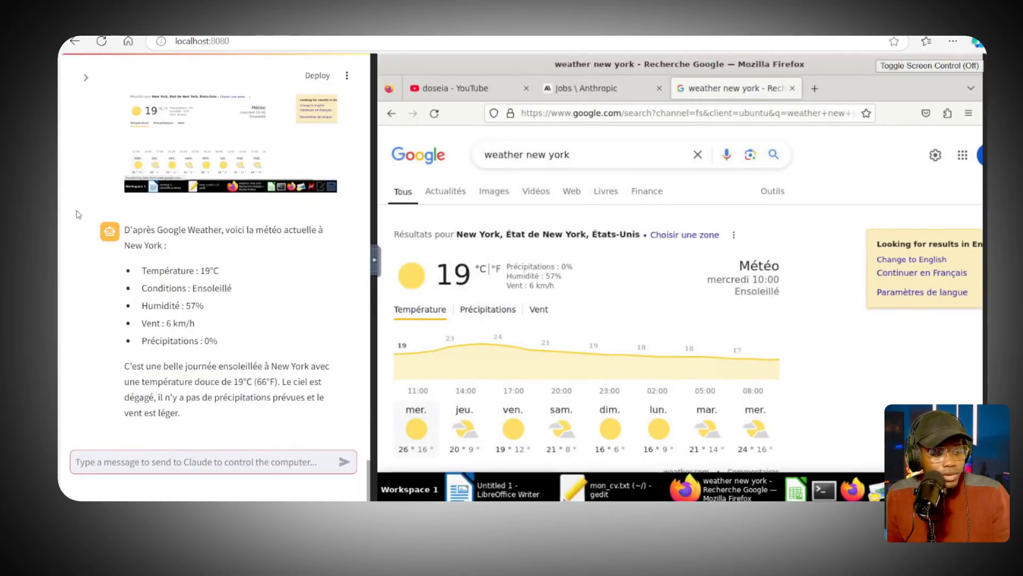
{"action": "scroll", "coordinate": [78, 215], "scroll_direction": "up", "scroll_amount": 15}
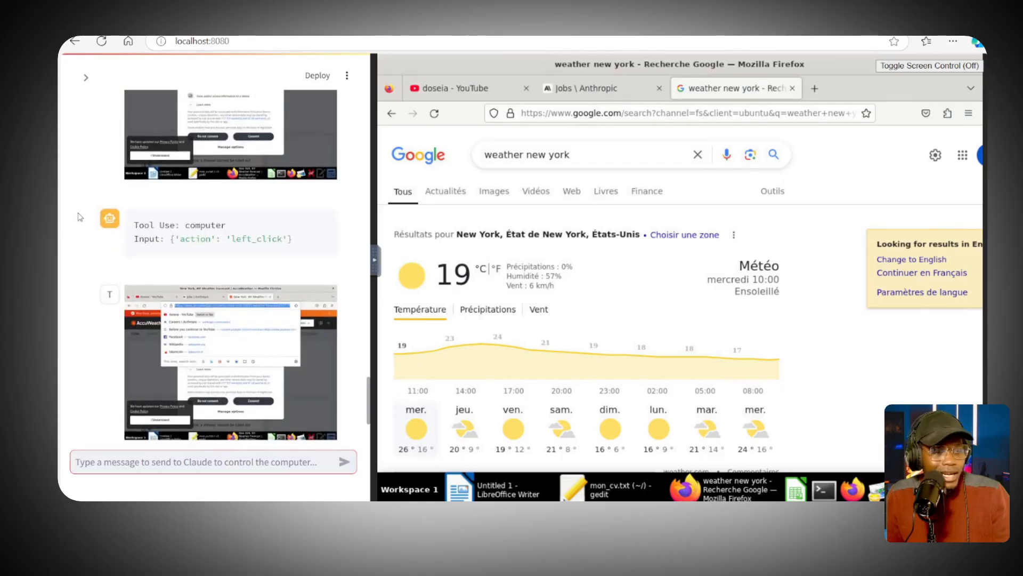
{"action": "scroll", "coordinate": [213, 266], "scroll_direction": "down", "scroll_amount": 10}
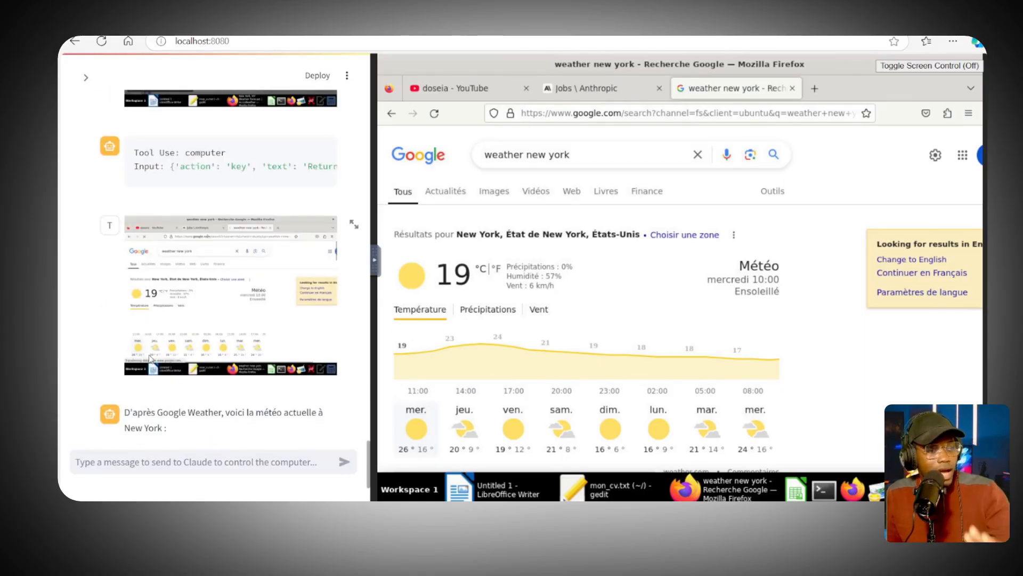